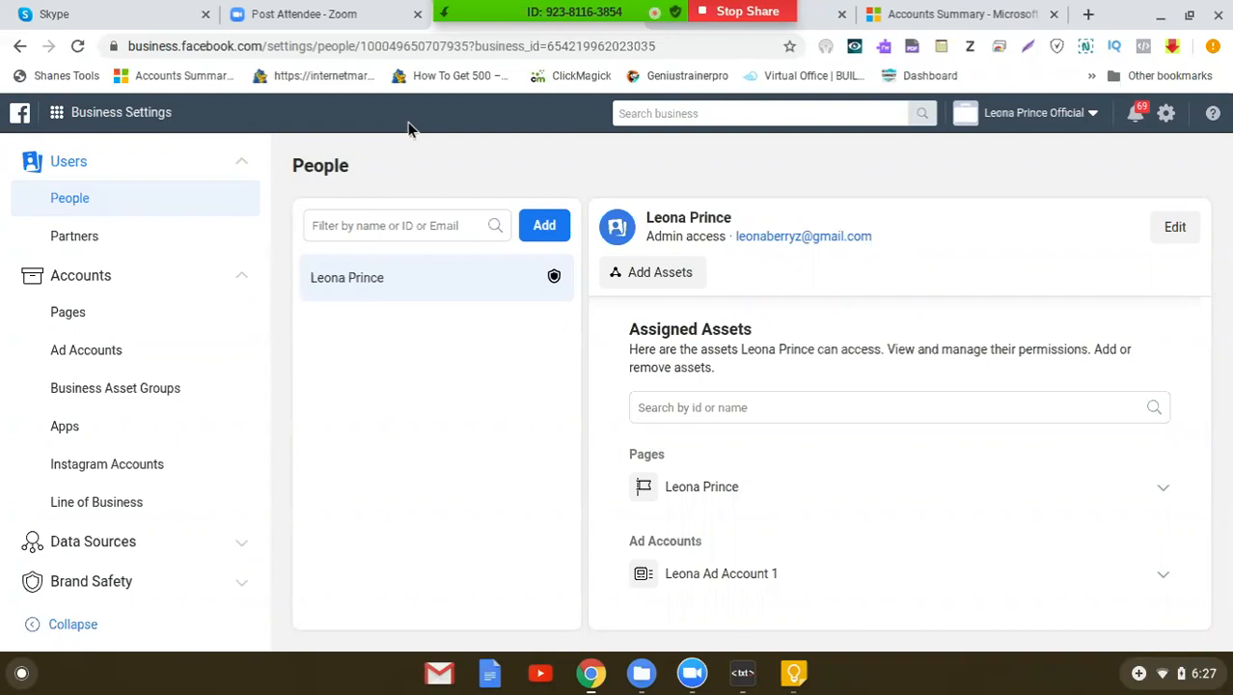
Open the Events Manager and show the details of the ad account's pixel.
click(60, 114)
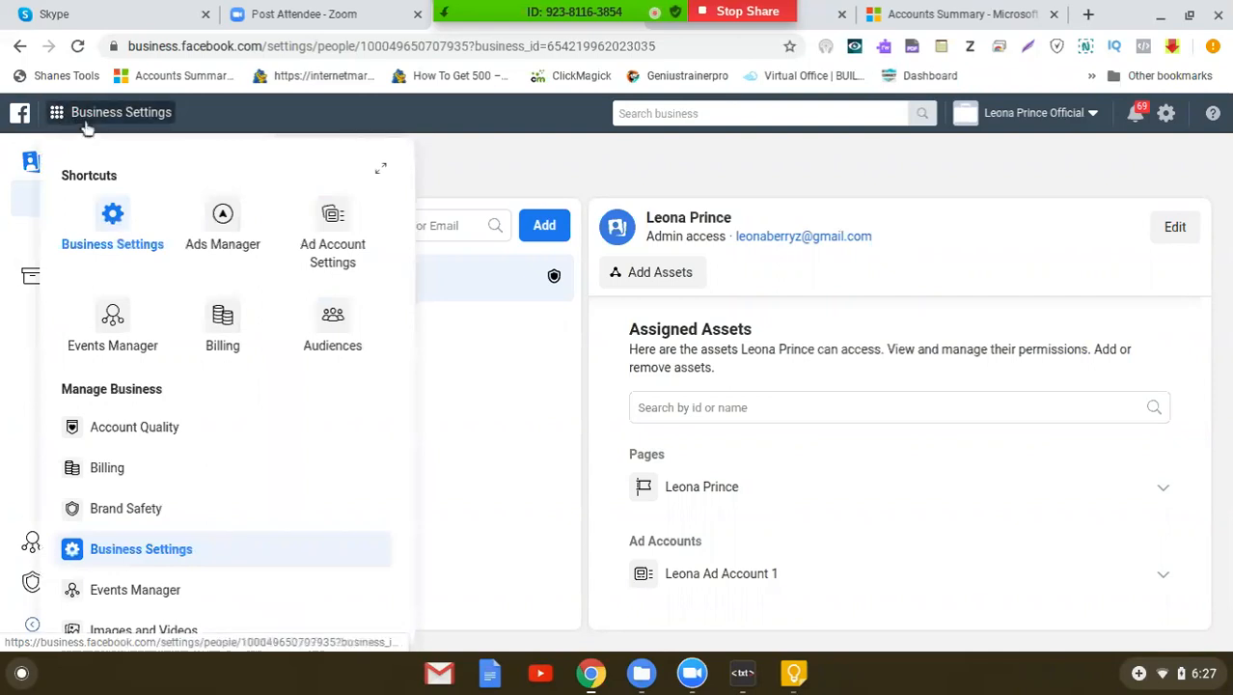
click(118, 326)
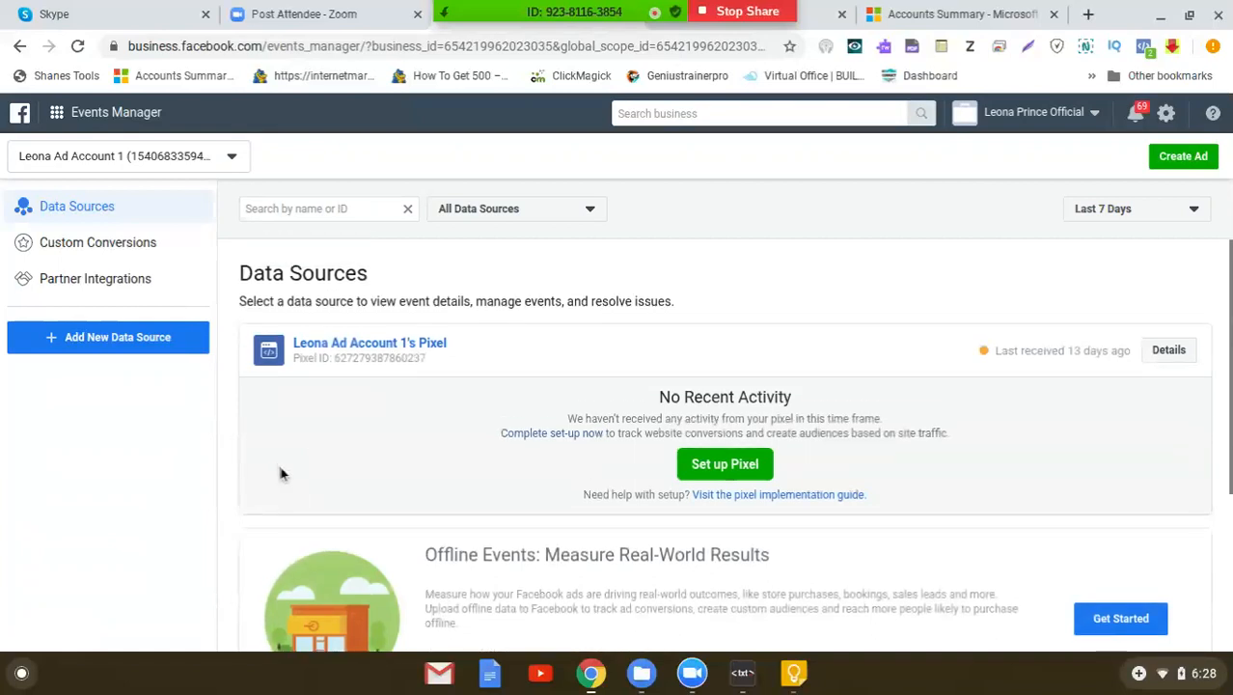
click(1169, 351)
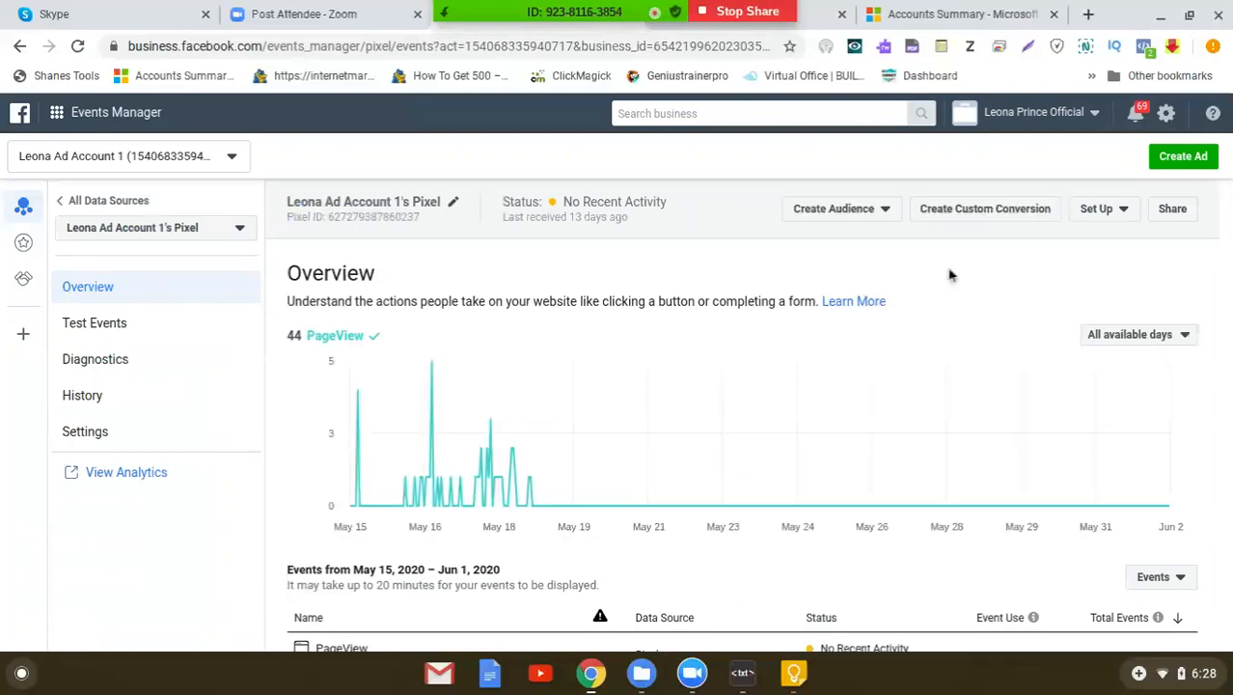
Set the pixel overview to a custom date range from May 15, 2020 to June 2, 2020.
scroll(950, 276, down, 1)
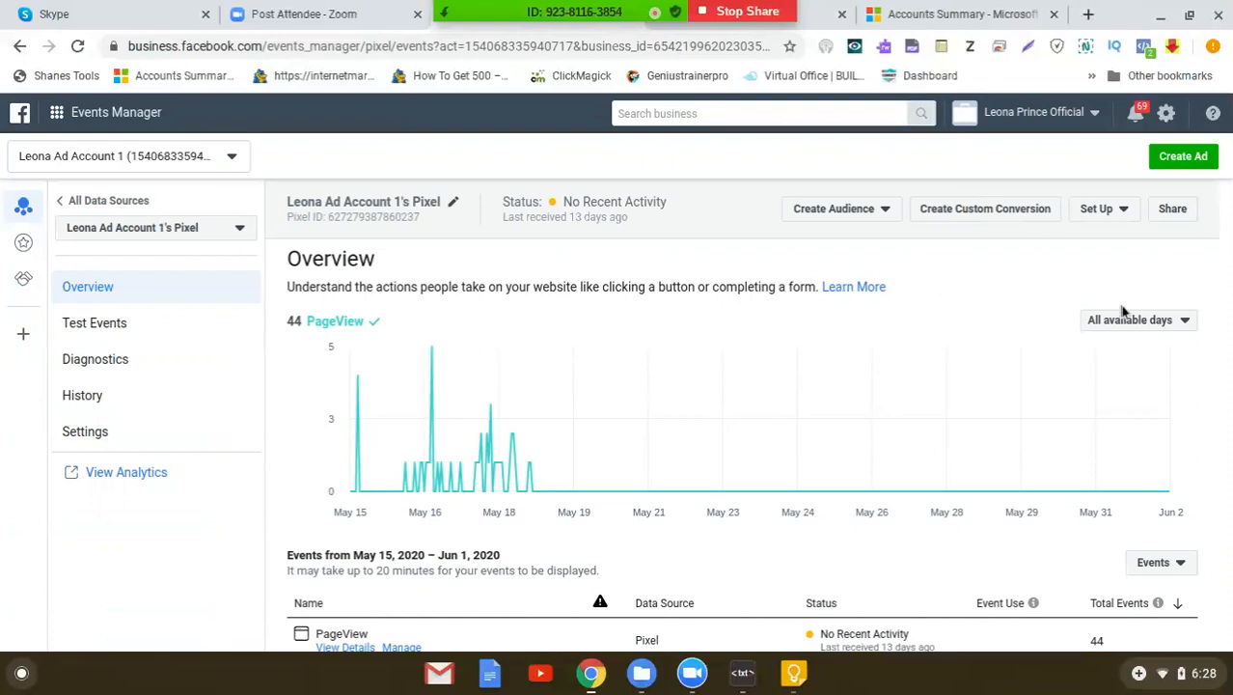
click(1179, 321)
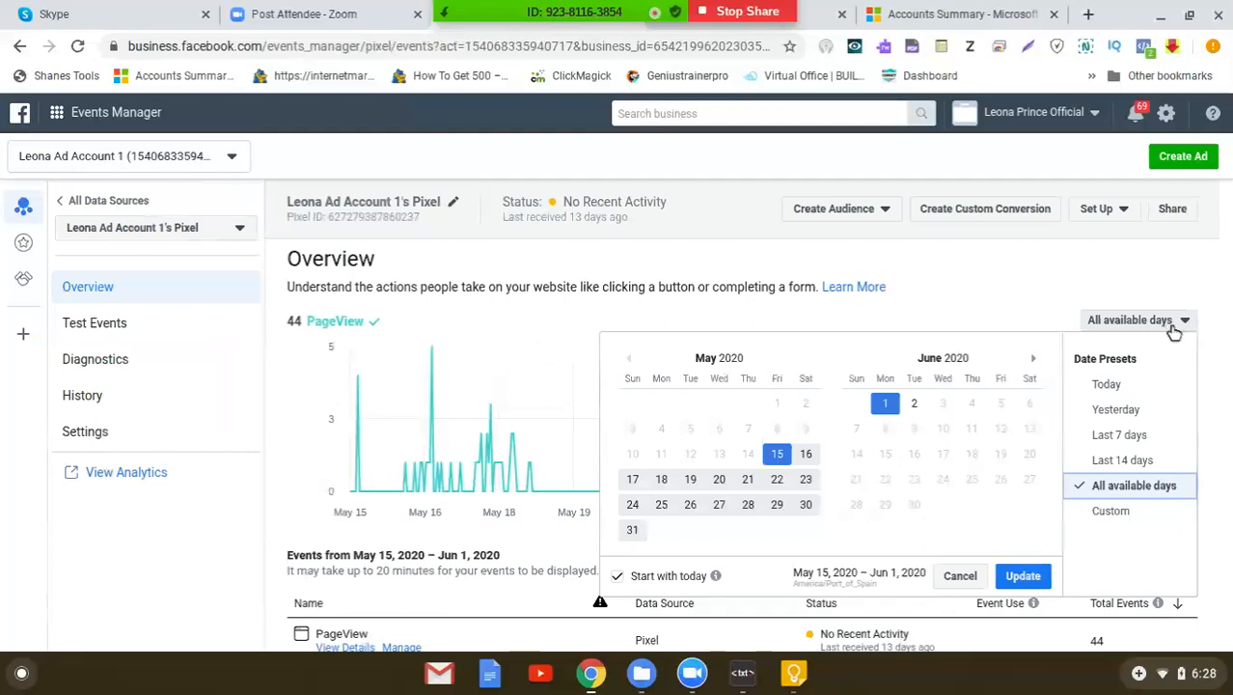
click(1104, 513)
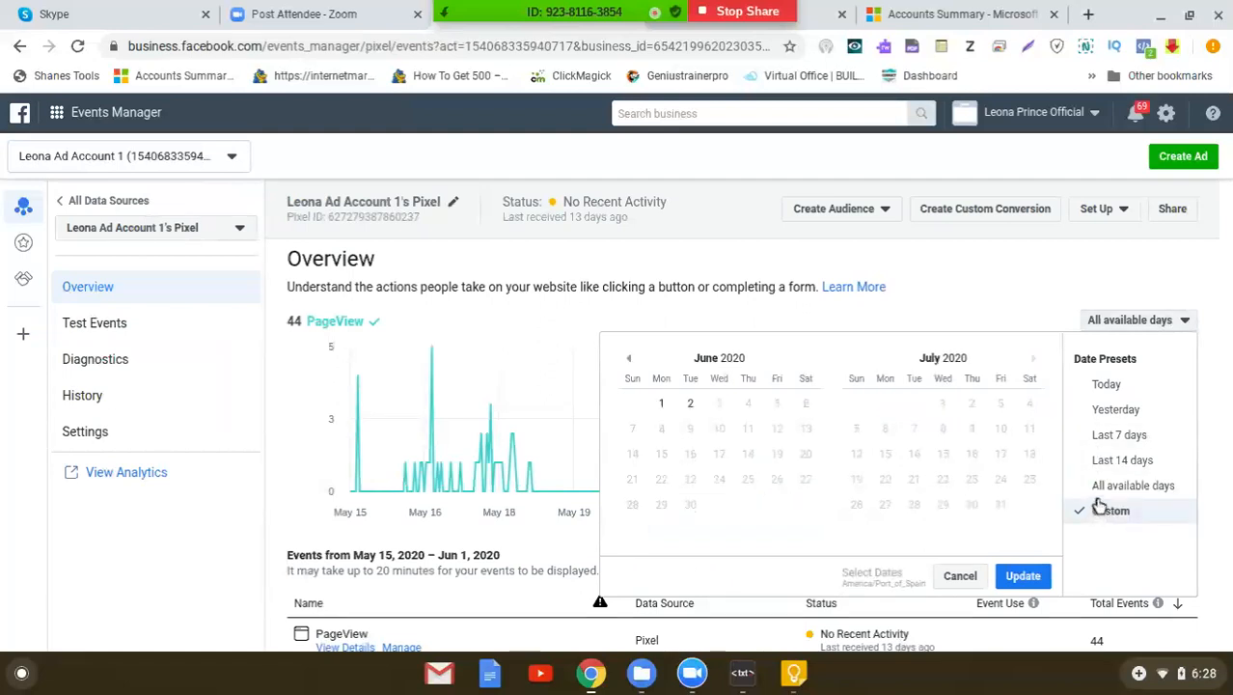
click(634, 361)
click(779, 454)
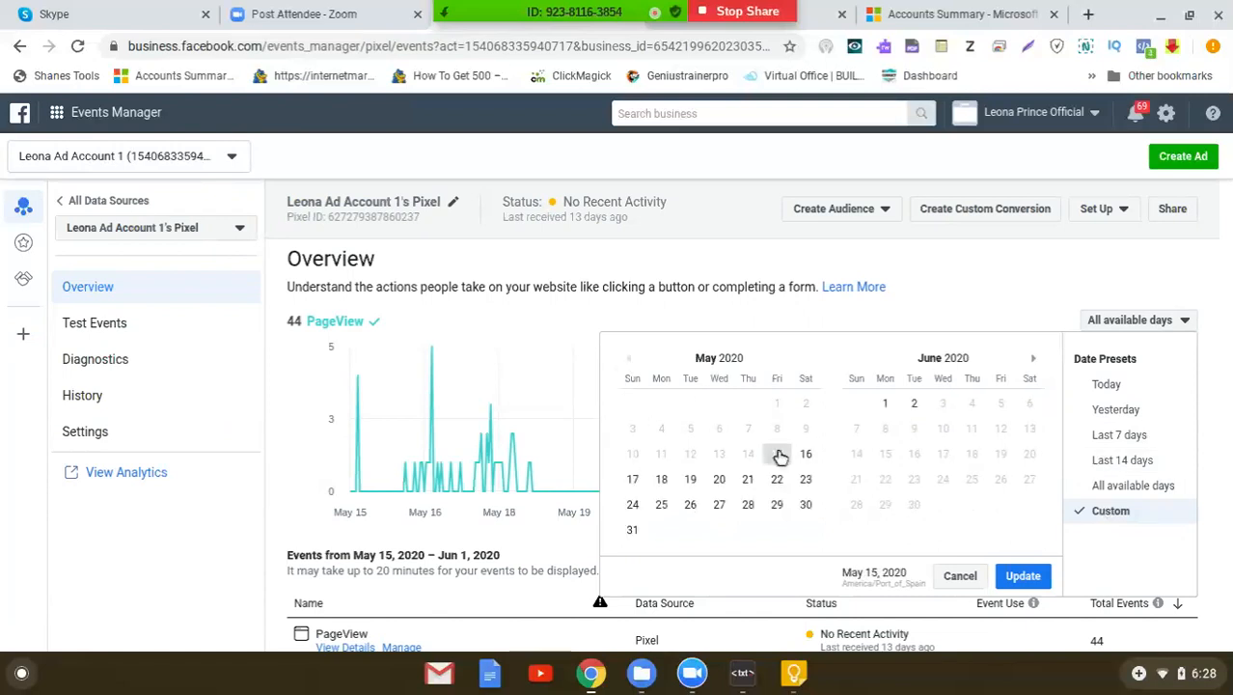
click(914, 405)
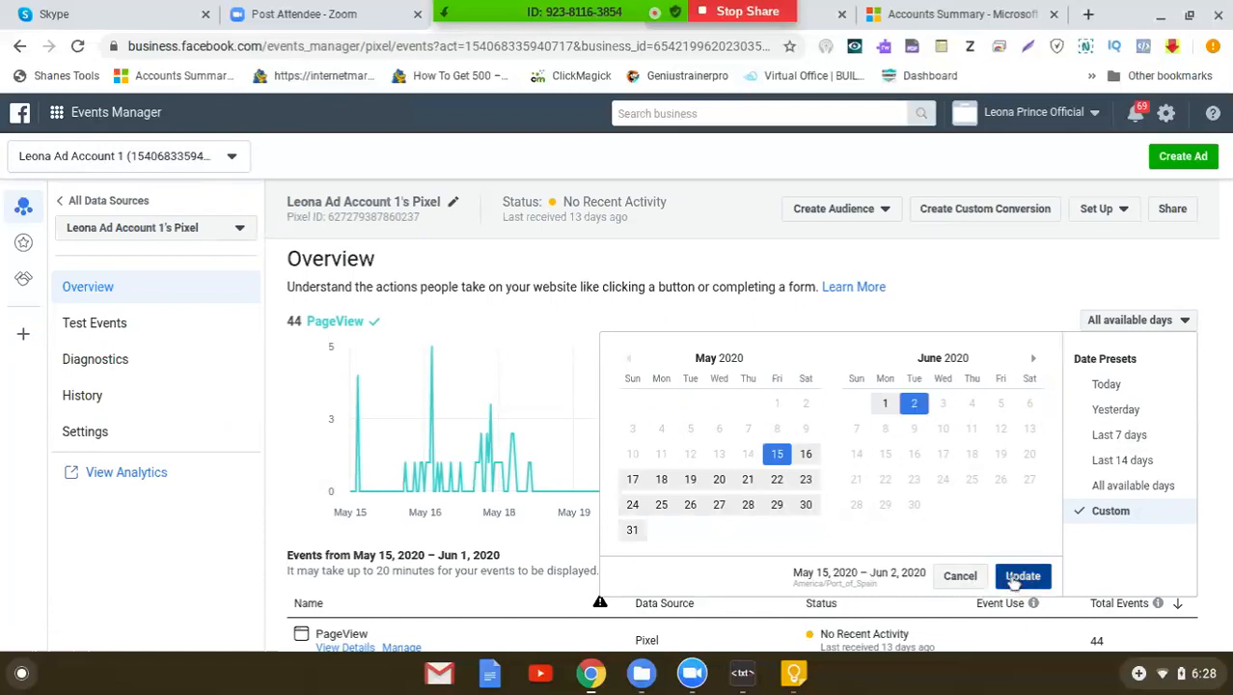
click(1021, 576)
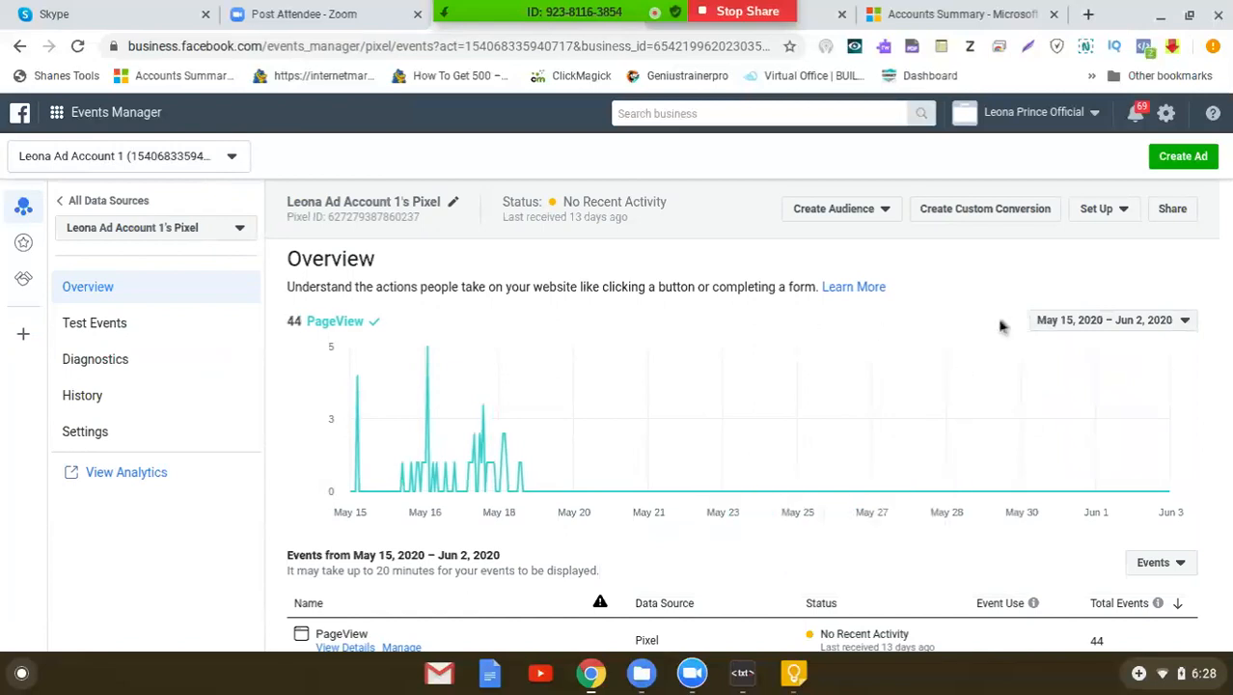
Break the pixel activity down by URLs and copy the funnel's root URL from the tracked list.
scroll(939, 442, down, 1)
scroll(939, 442, down, 1)
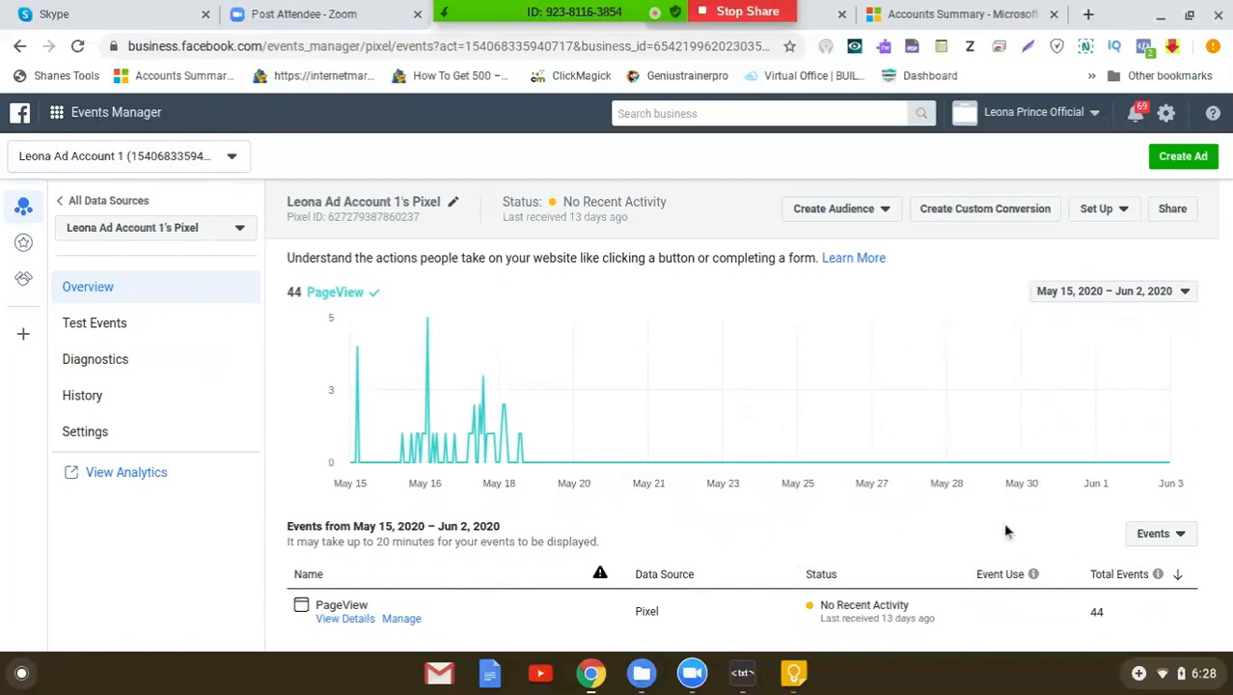
click(1179, 534)
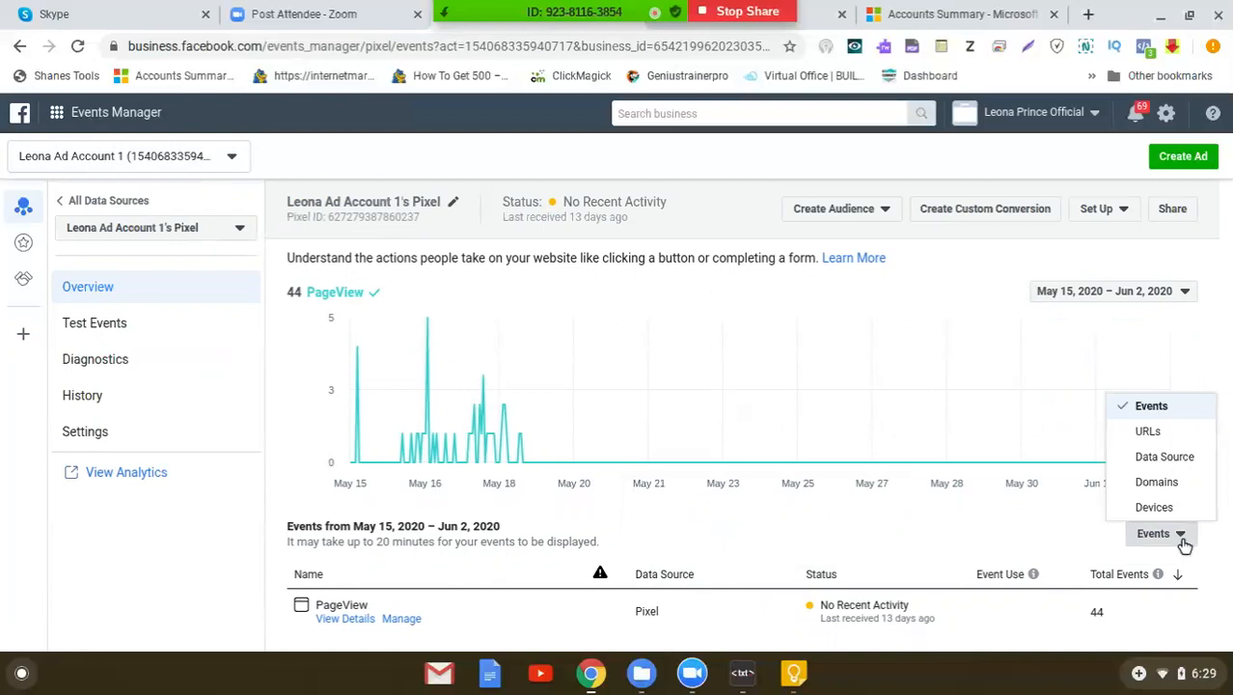
click(1146, 431)
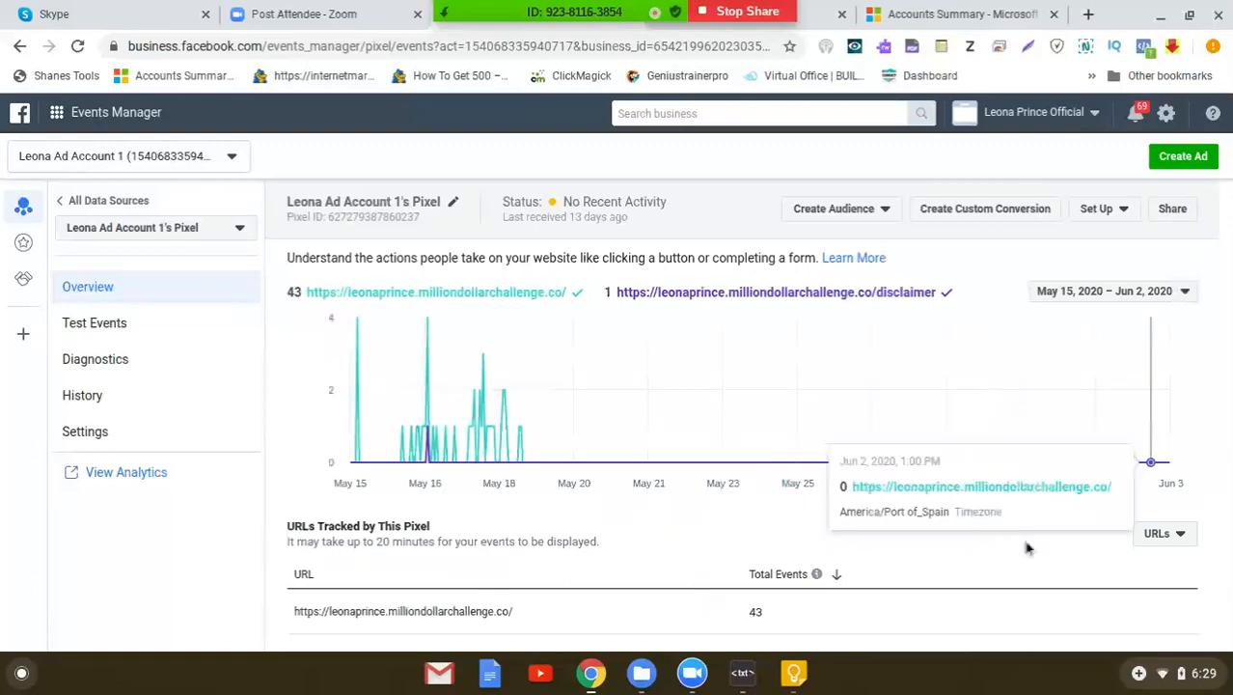
scroll(264, 479, down, 1)
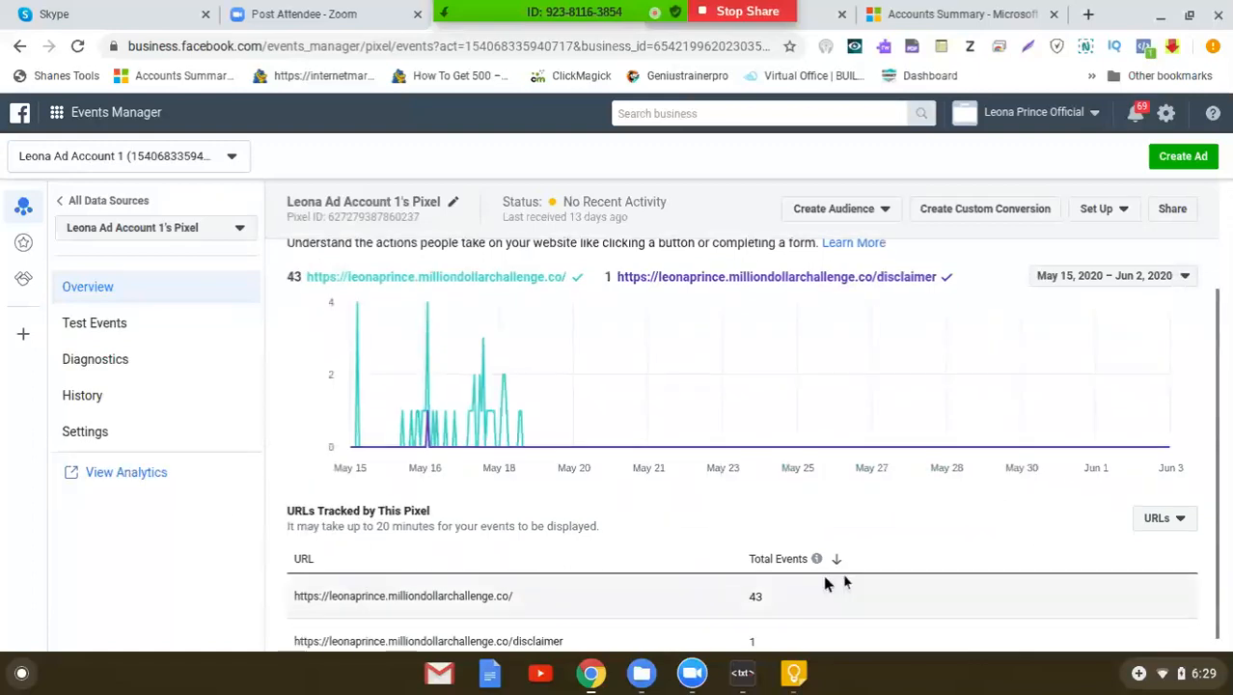
scroll(822, 574, down, 1)
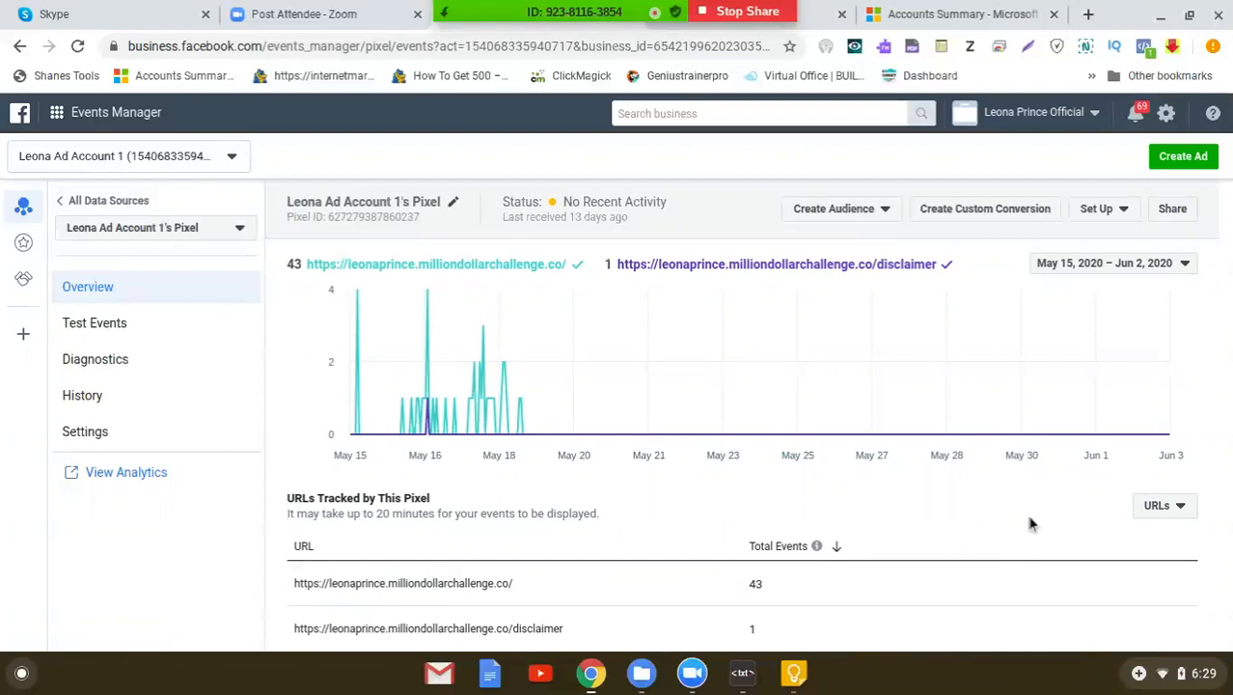
drag(514, 583, 283, 579)
key(ctrl+c)
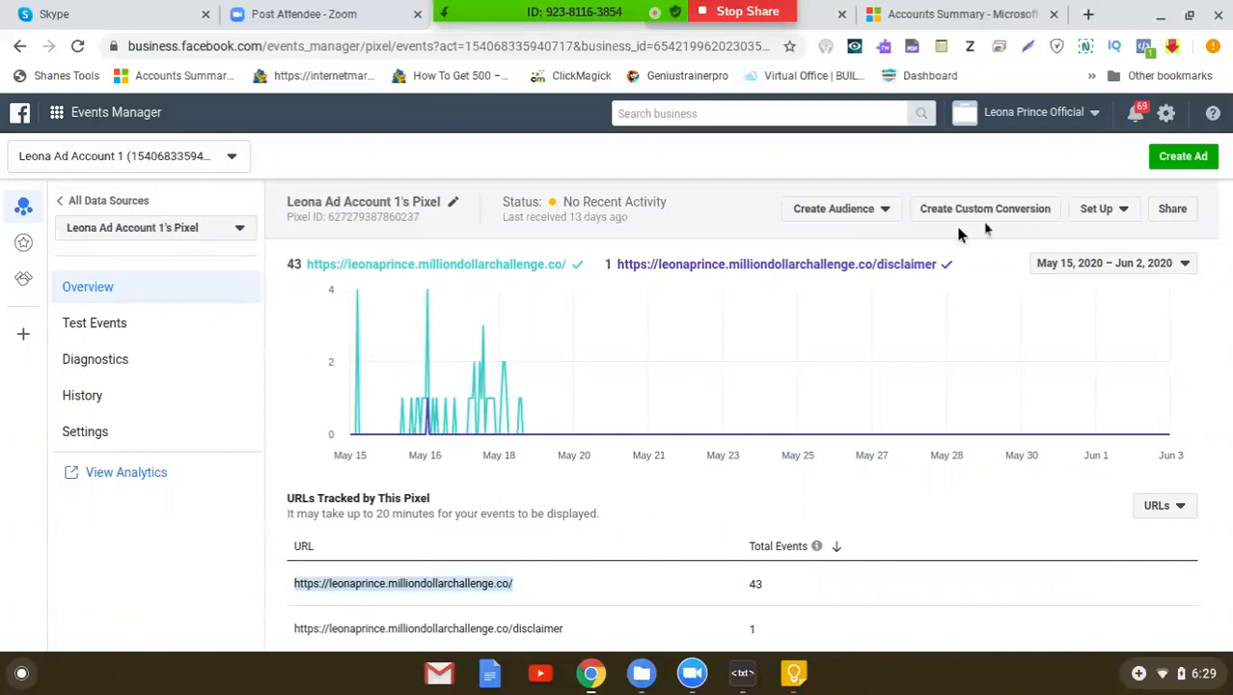
Start a website custom audience of people who visited specific web pages, with the URL containing the copied funnel address.
click(884, 211)
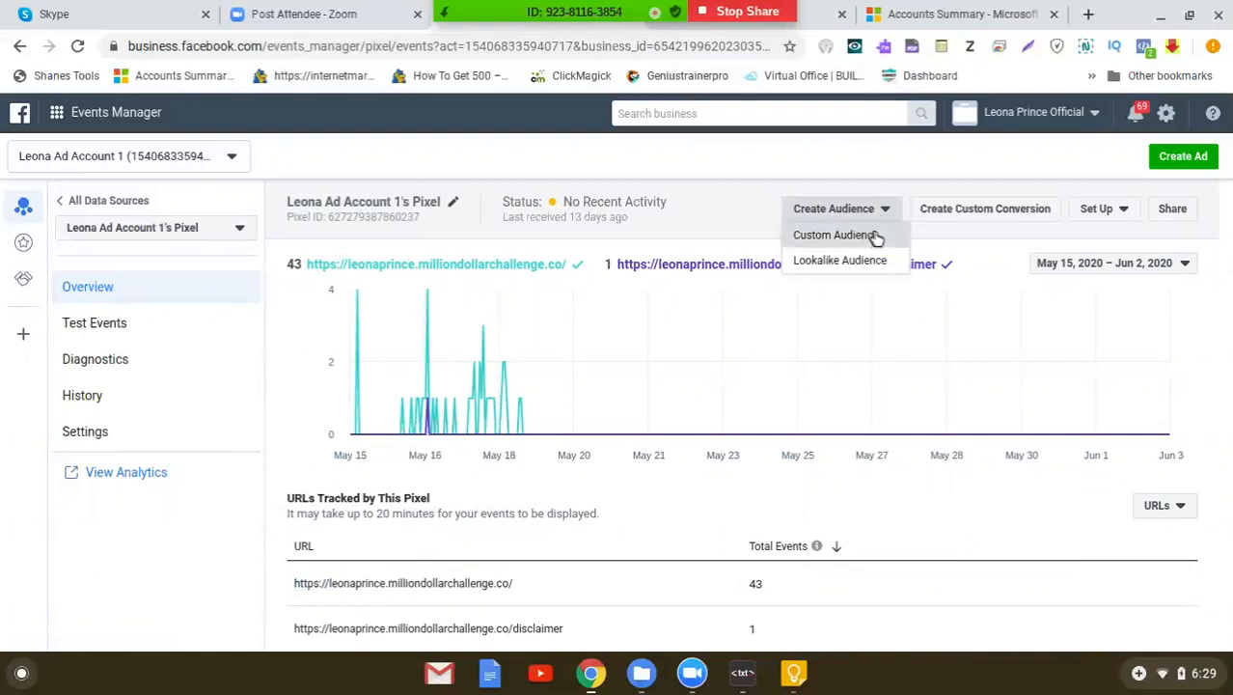
click(876, 239)
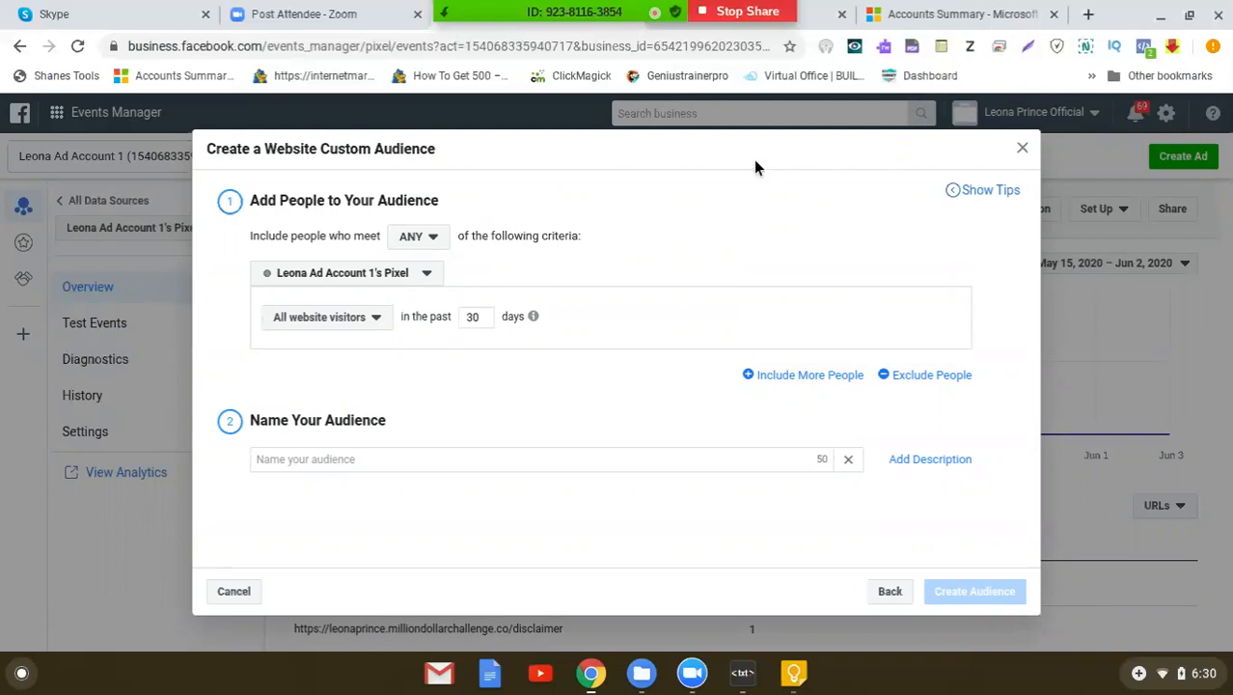
click(376, 320)
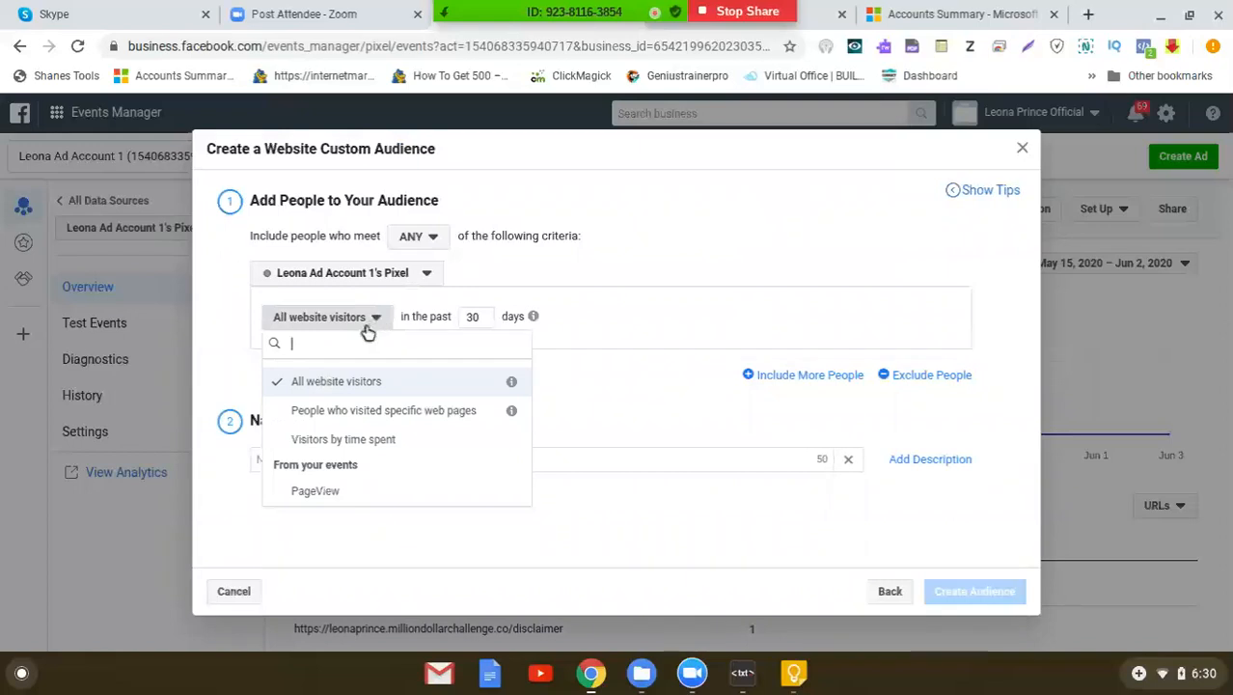
click(406, 421)
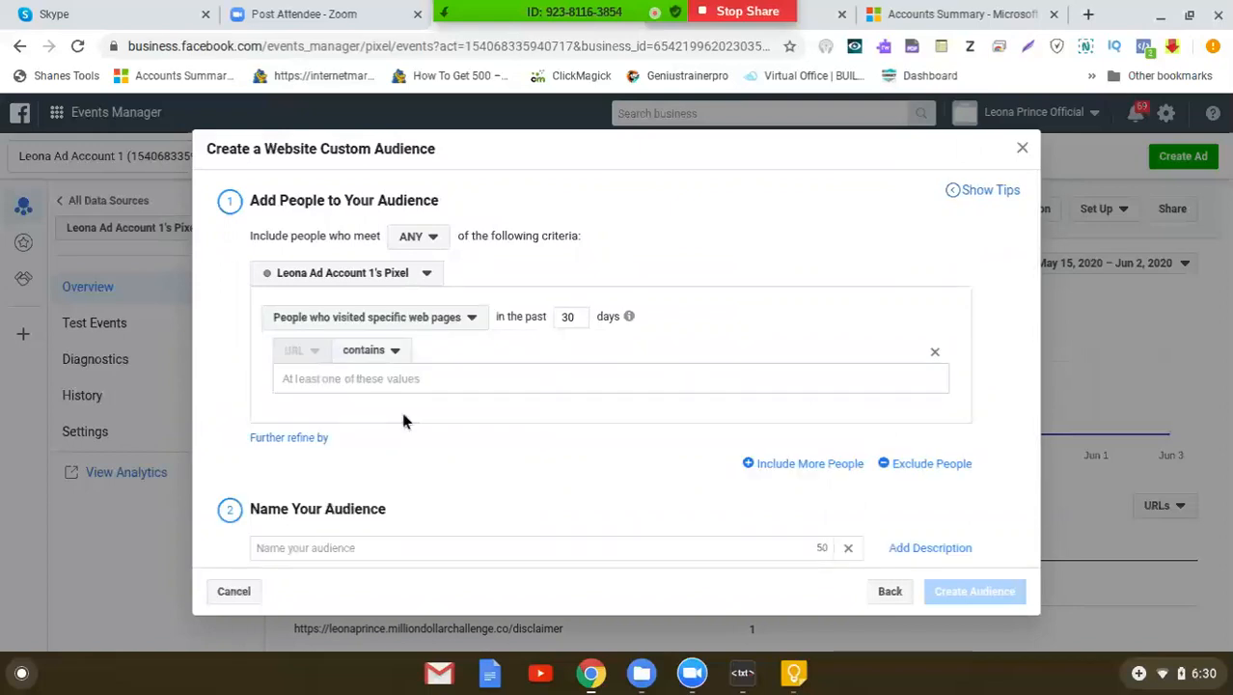
click(349, 379)
key(ctrl+v)
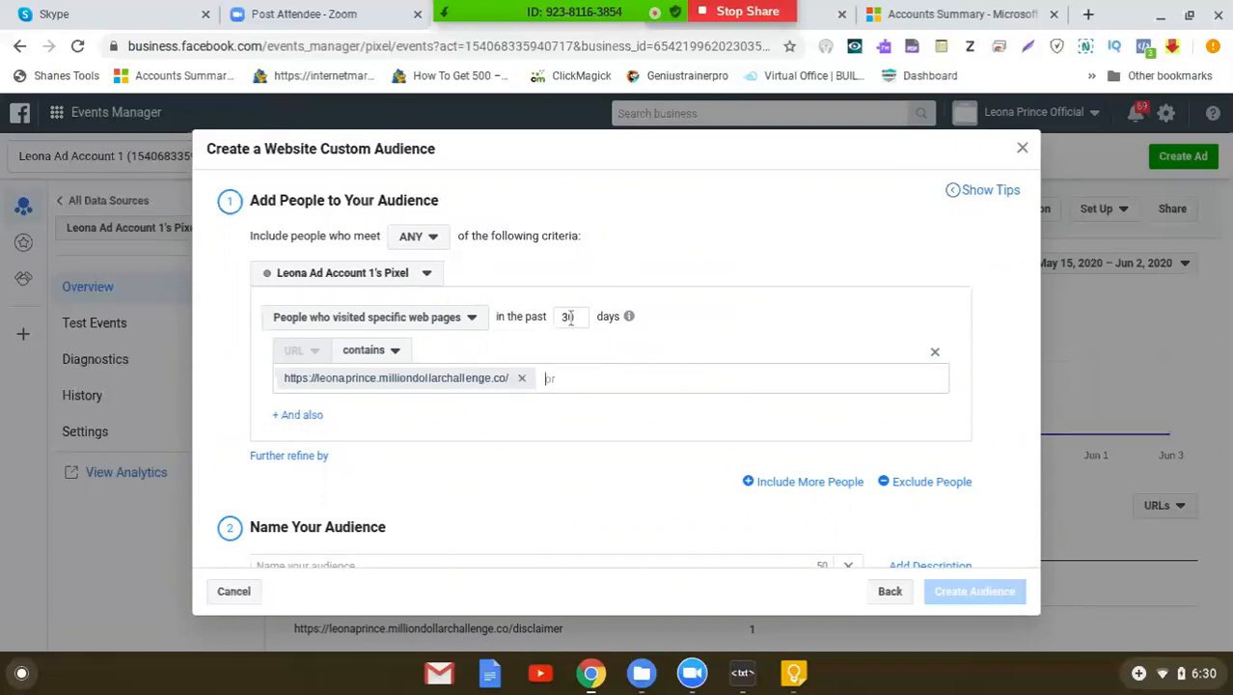
Set the audience's visit period to the past 180 days.
key(BackSpace)
key(BackSpace)
text(180)
Name the audience with "Jun1-", the funnel owner's first name in possessive form, and "Funnel Page 1".
scroll(772, 286, down, 1)
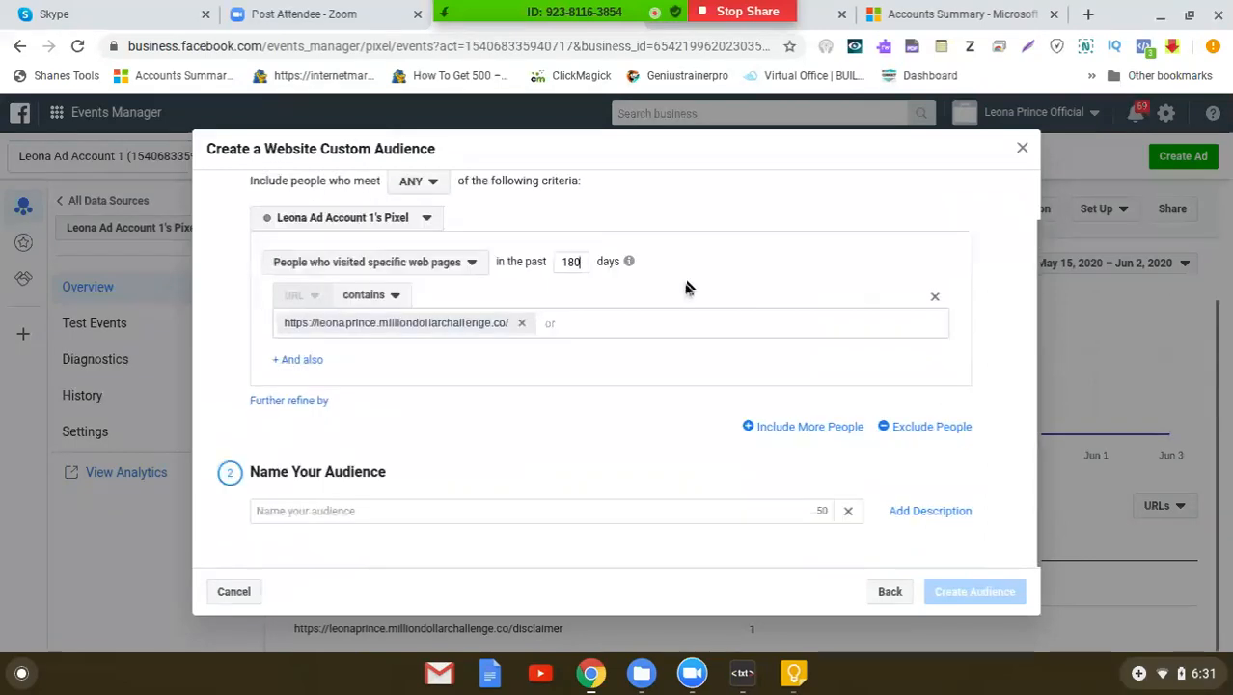
click(289, 510)
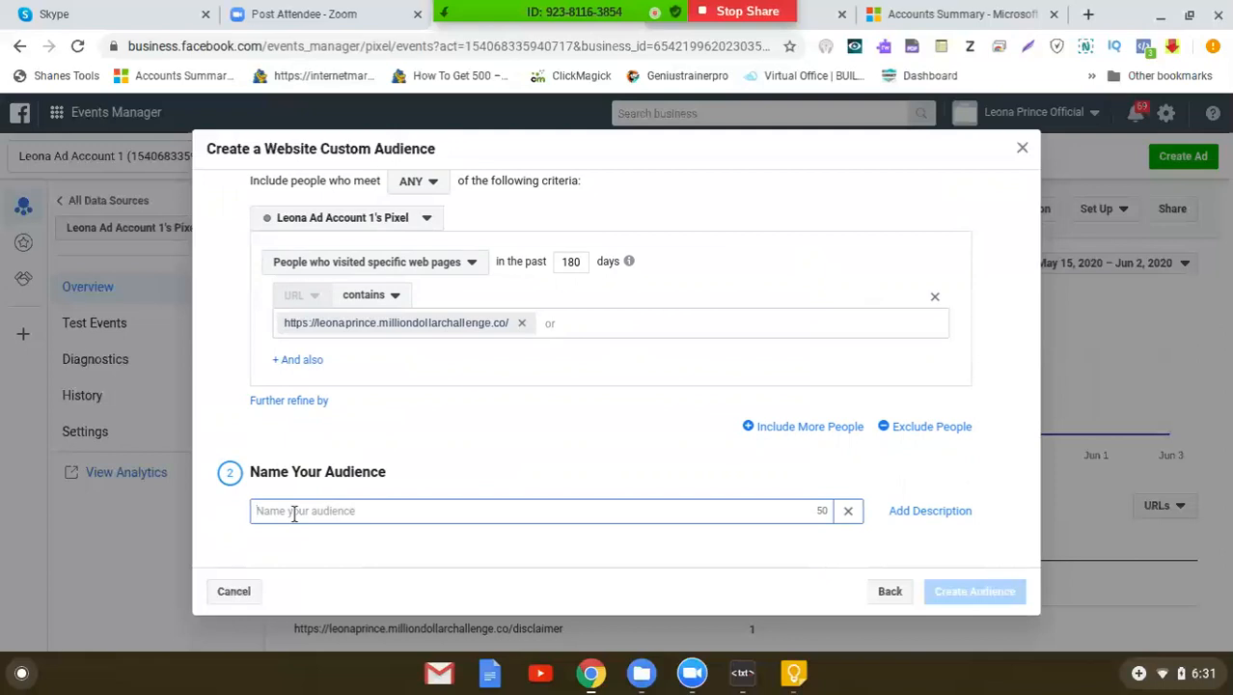
text(Jun)
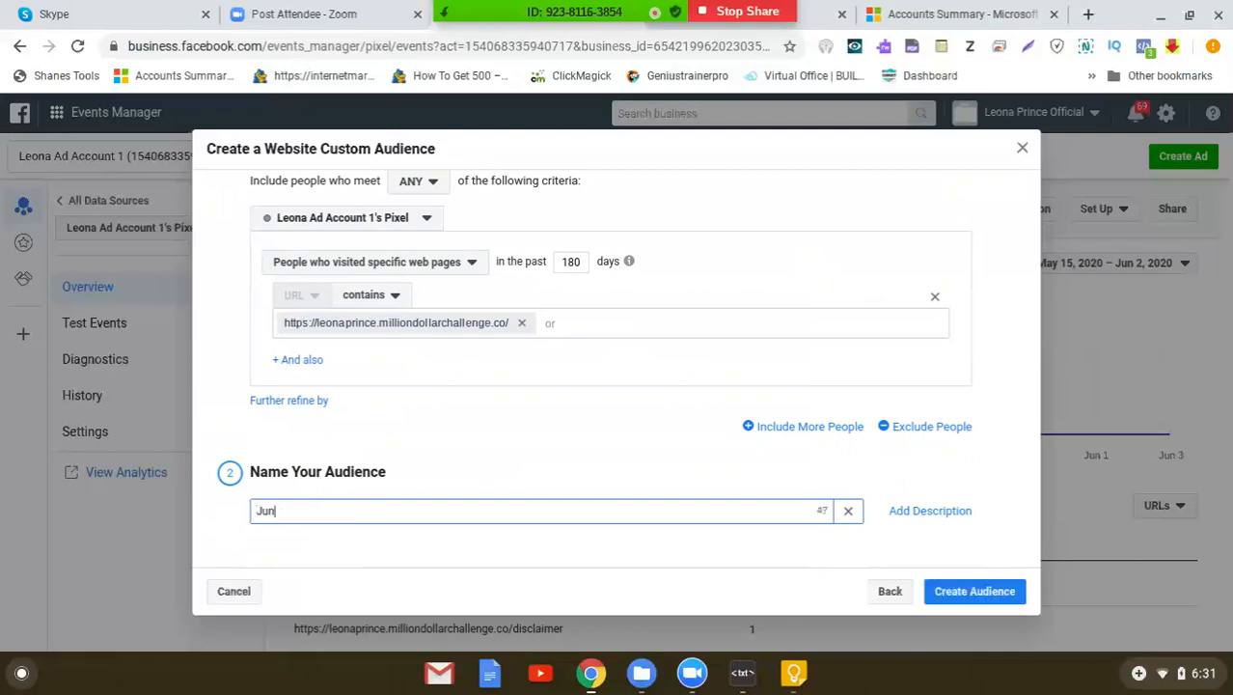
text(1-Liam's Funnel Page 1)
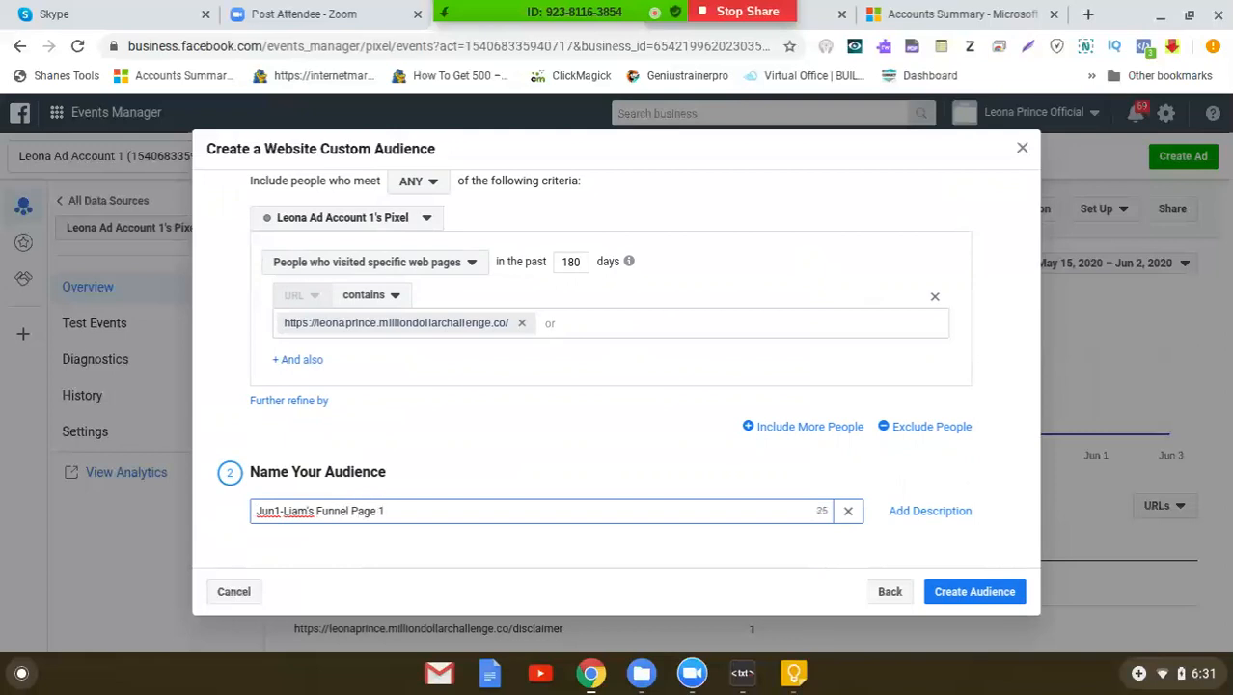
click(228, 425)
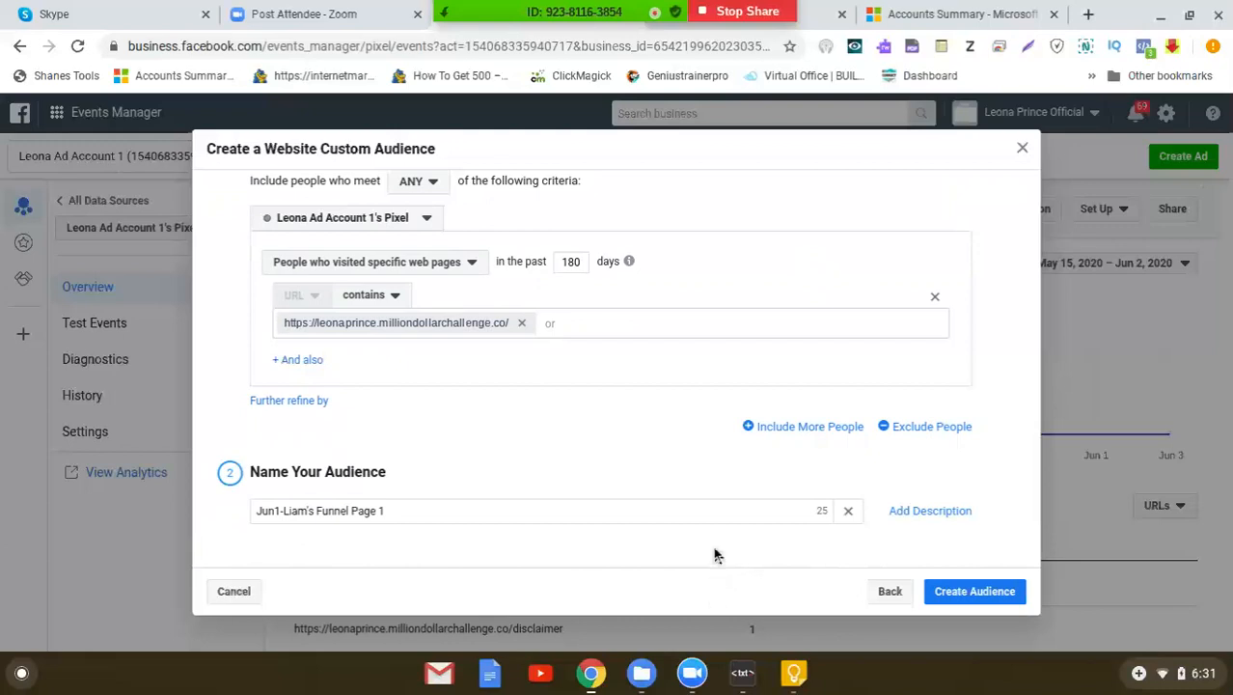
scroll(653, 456, up, 1)
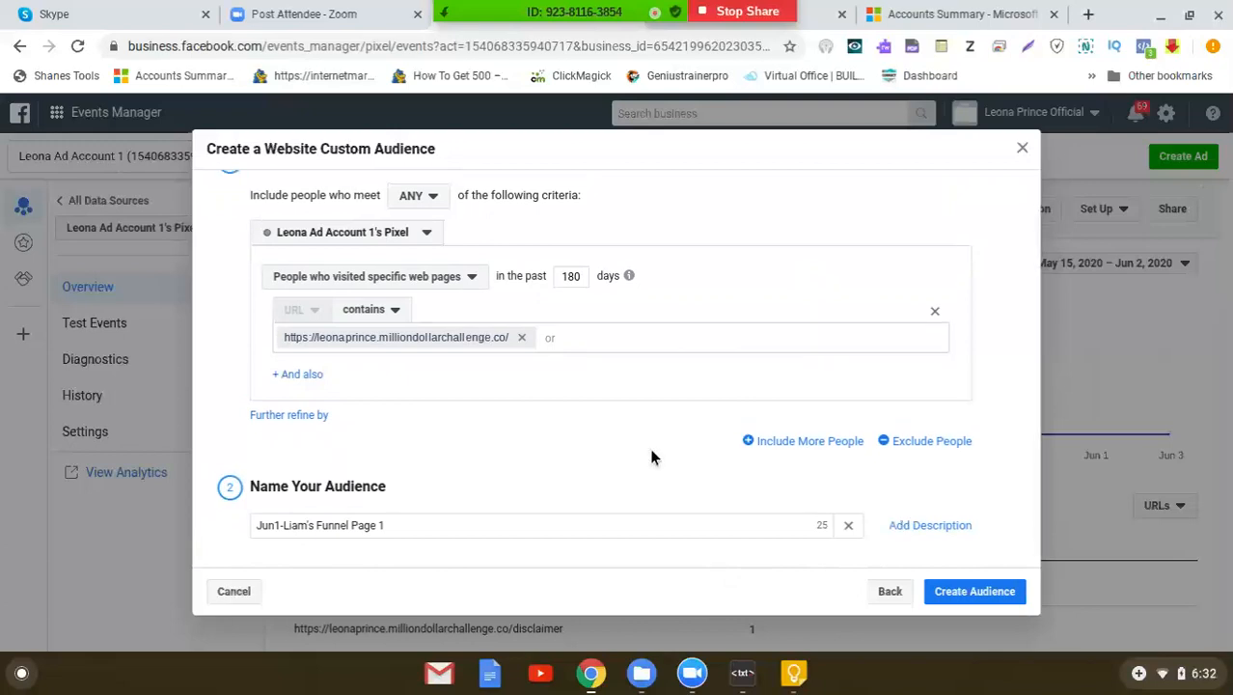
scroll(651, 457, up, 3)
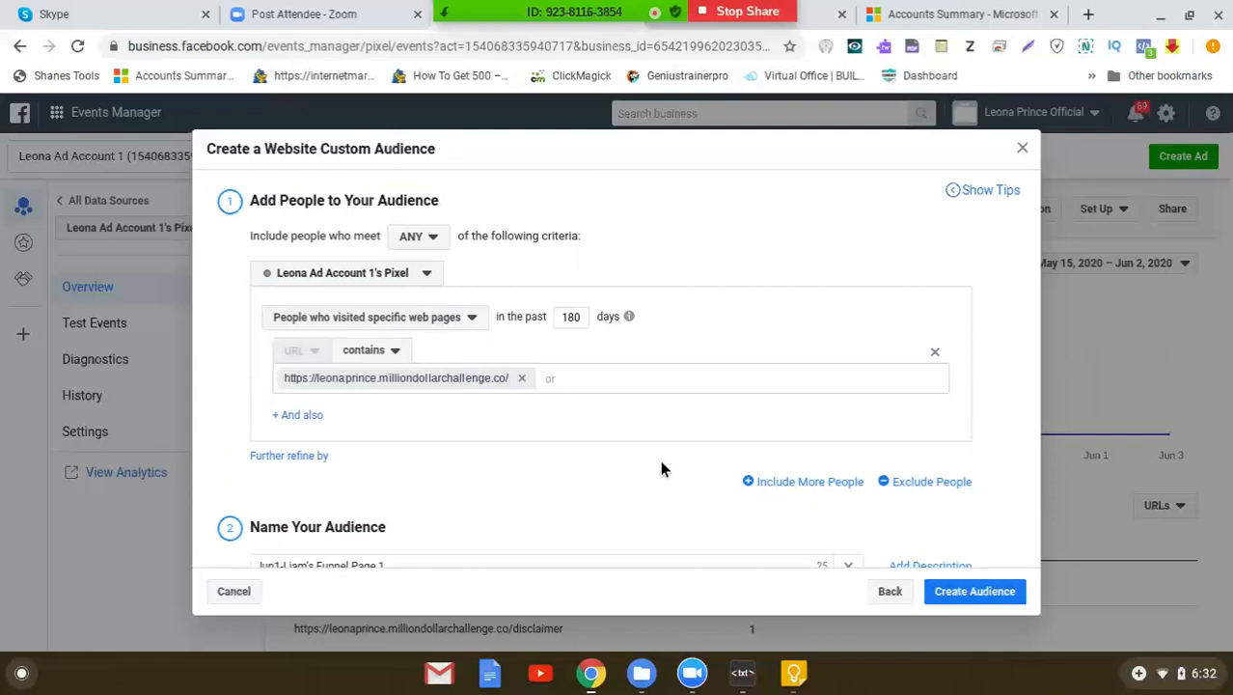
scroll(661, 469, down, 3)
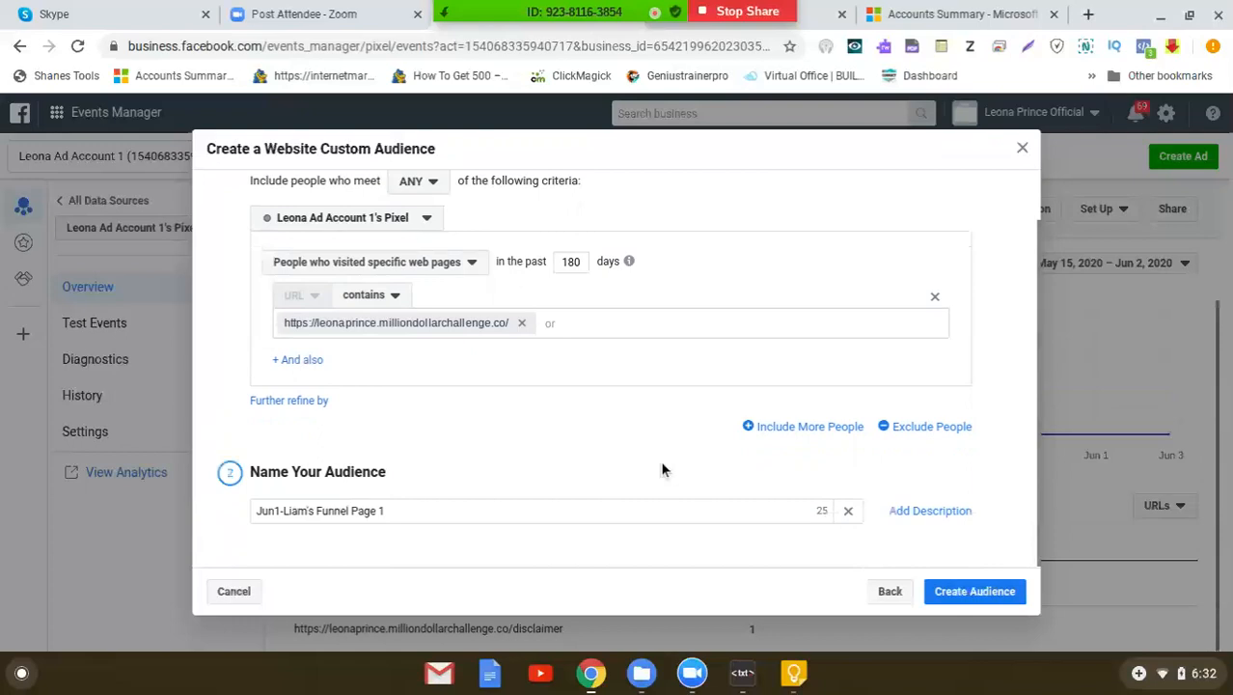
scroll(662, 469, up, 2)
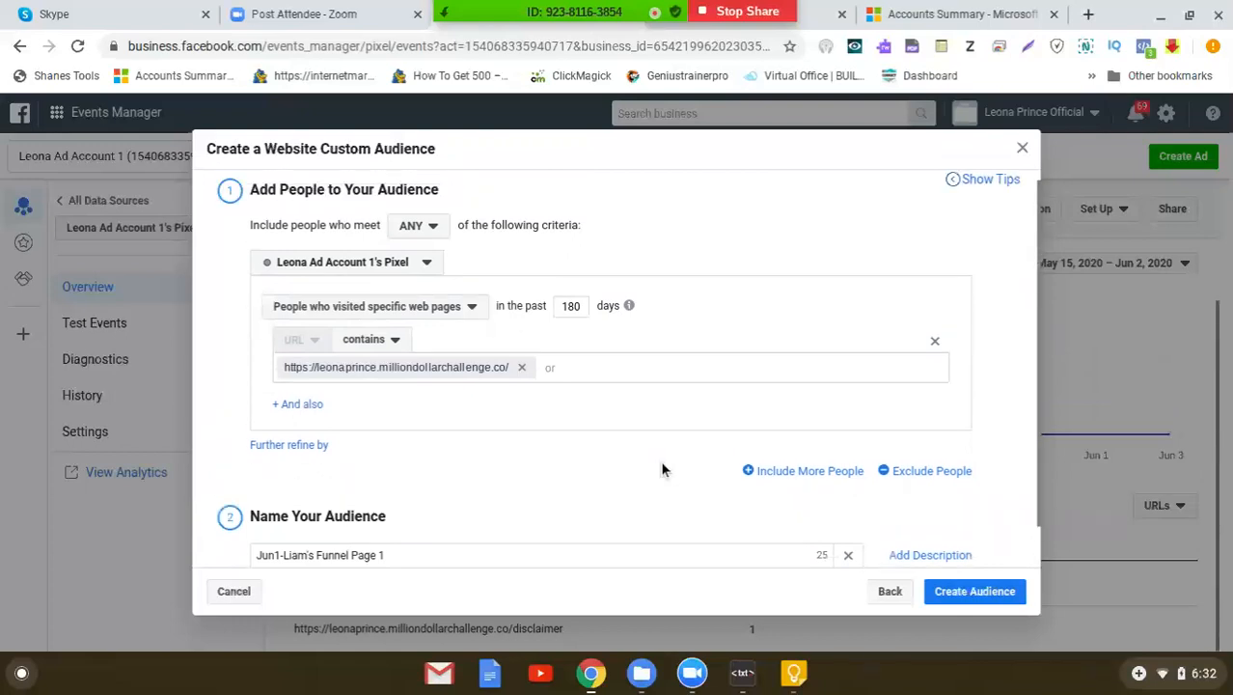
scroll(662, 469, down, 1)
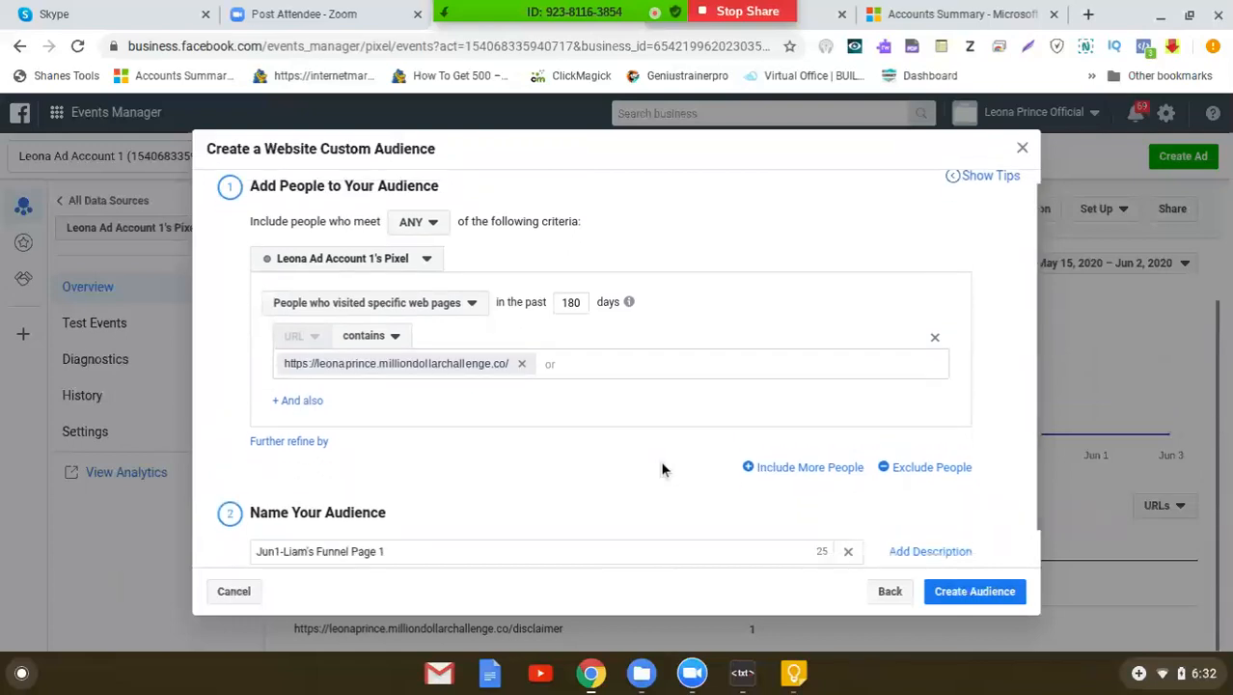
scroll(662, 469, down, 1)
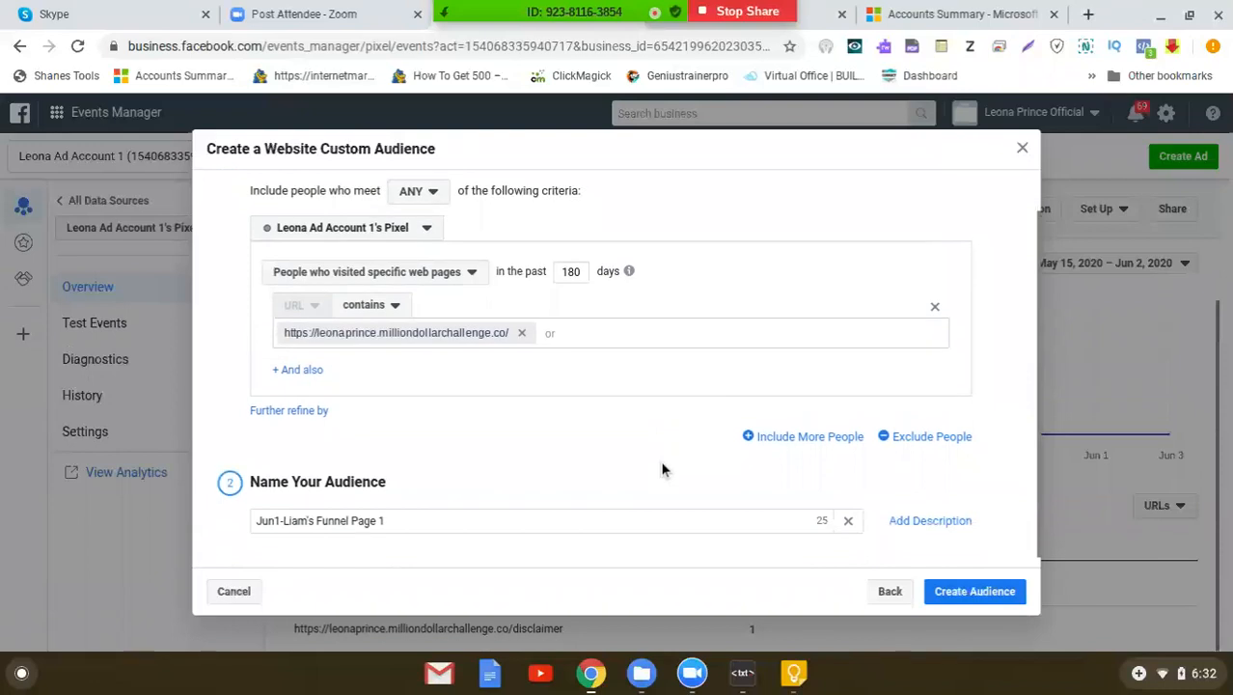
Add an audience description consisting of the funnel owner's first name followed by "Funnel Custom Audience - 1st".
click(932, 512)
scroll(462, 522, down, 1)
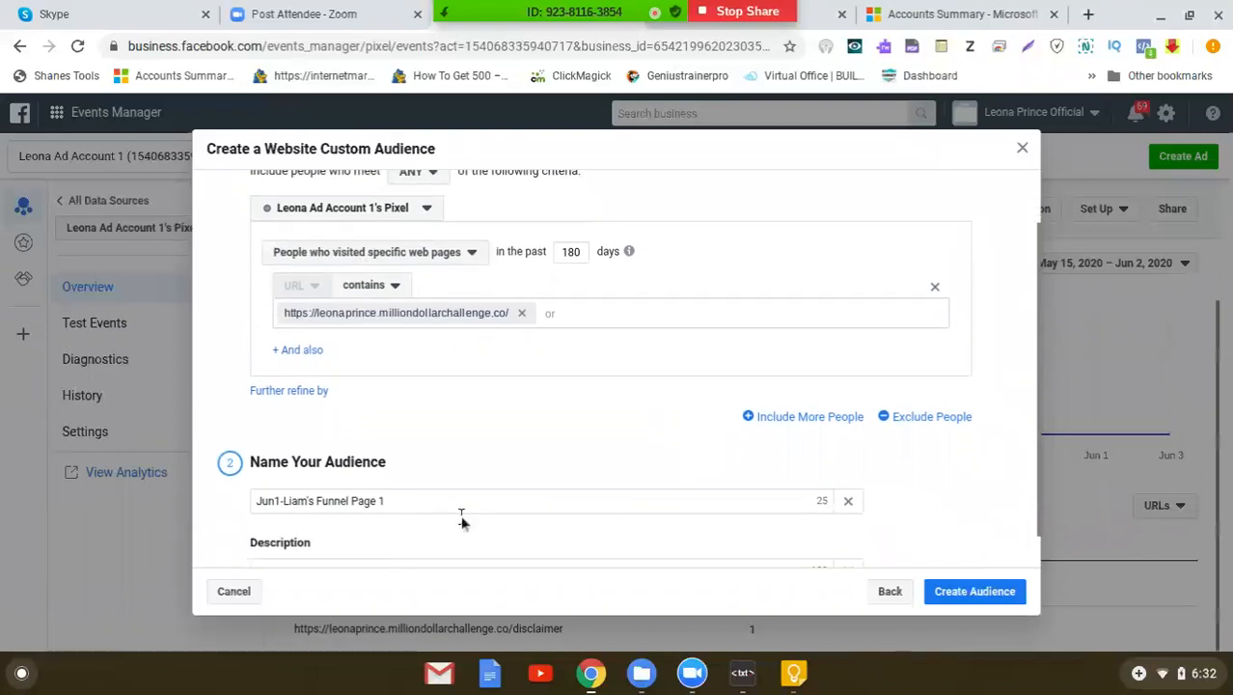
scroll(461, 522, down, 1)
click(347, 531)
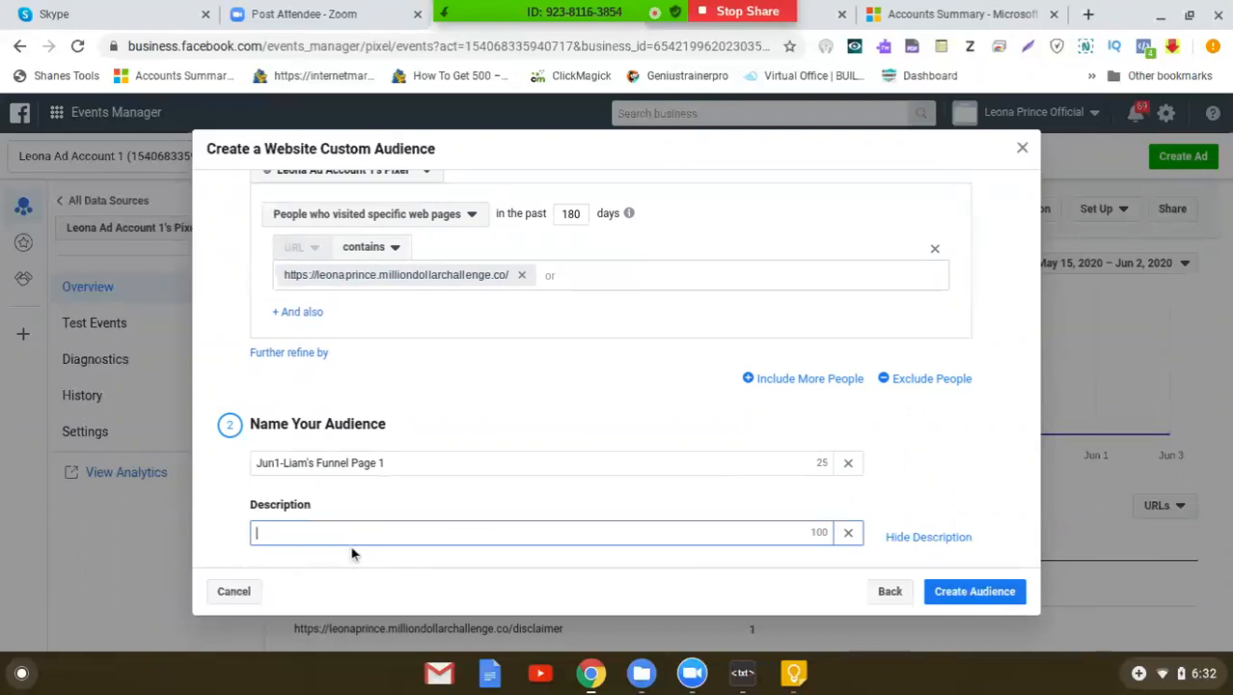
text(Liam P)
text(assive)
key(BackSpace)
key(BackSpace)
key(BackSpace)
key(BackSpace)
key(BackSpace)
key(BackSpace)
key(BackSpace)
key(BackSpace)
text(Funnel Cu)
text(a)
key(BackSpace)
text(st)
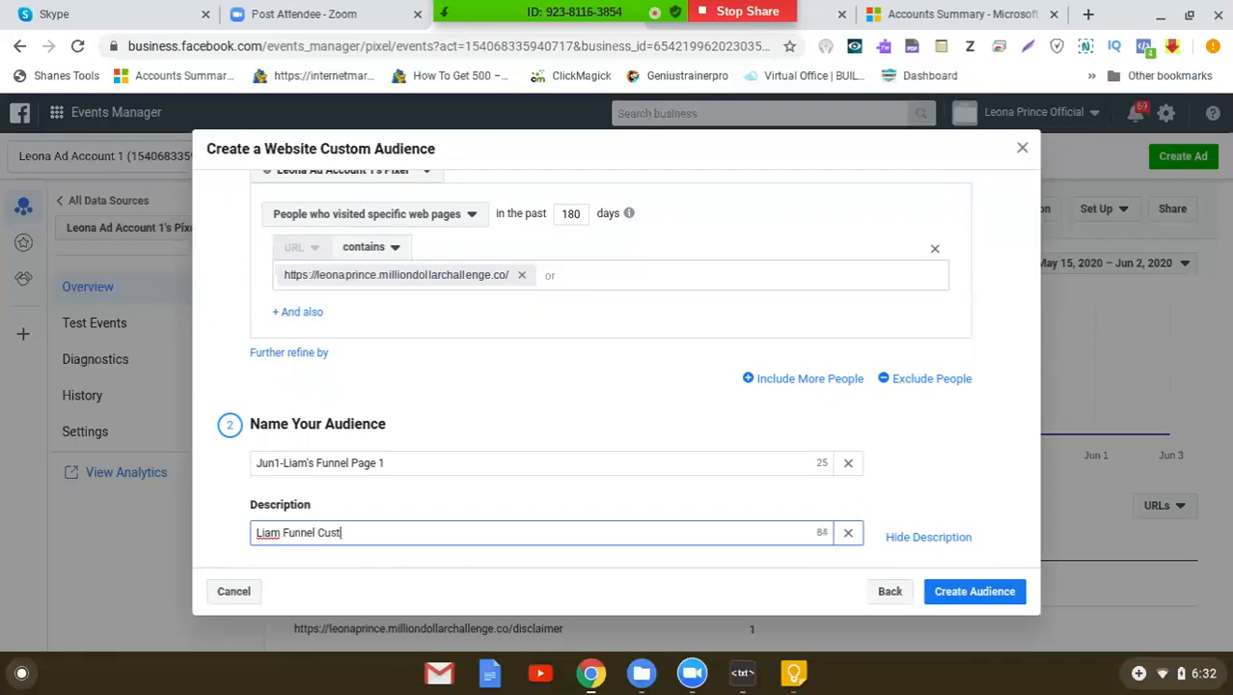
text(om Audience - 1st)
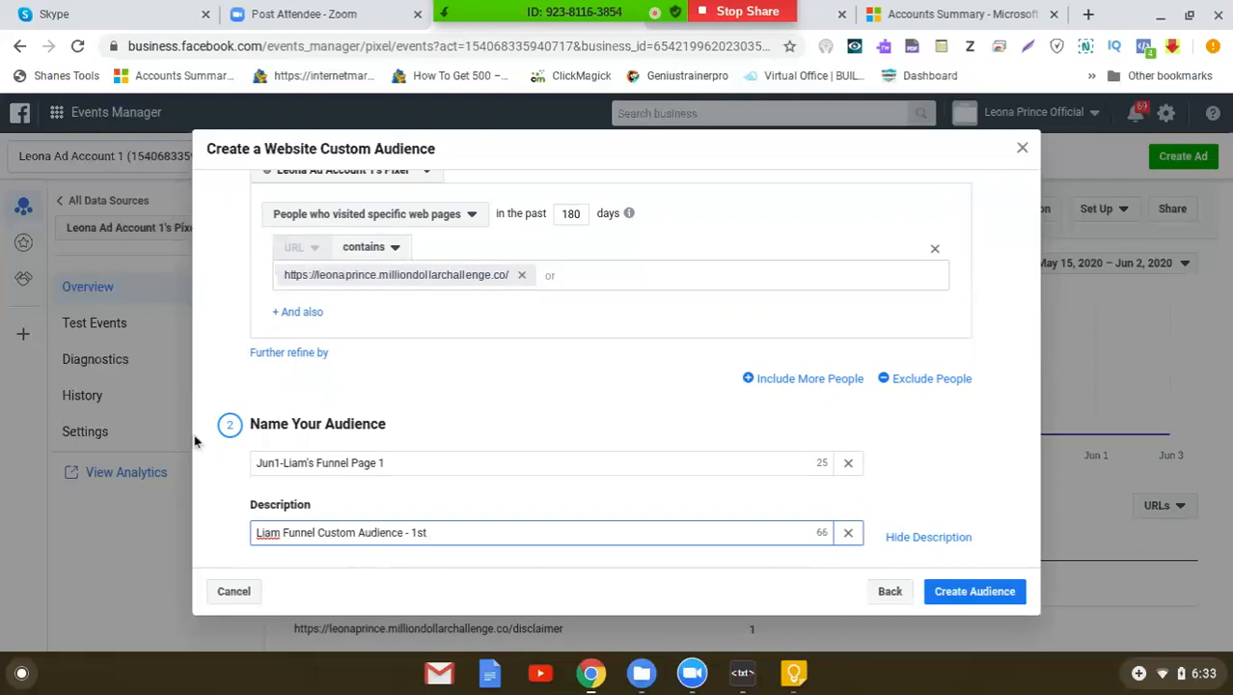
Create the website custom audience with the entered settings and finish the creation dialog.
click(969, 590)
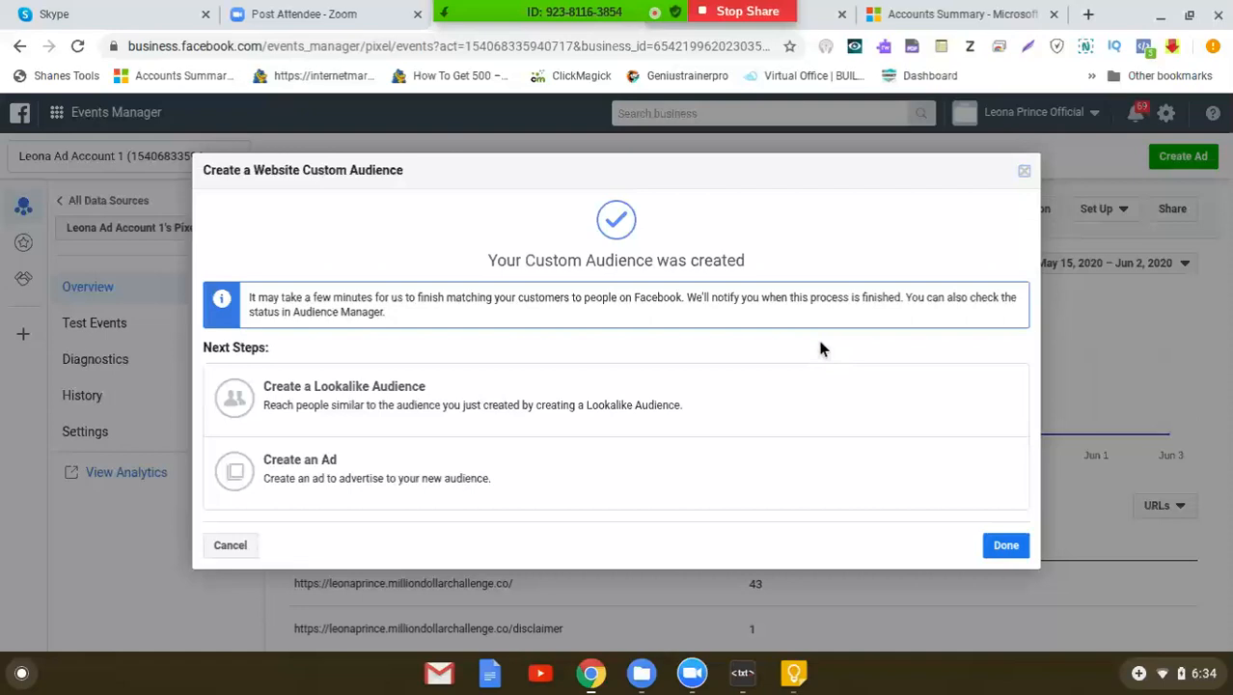
click(1003, 547)
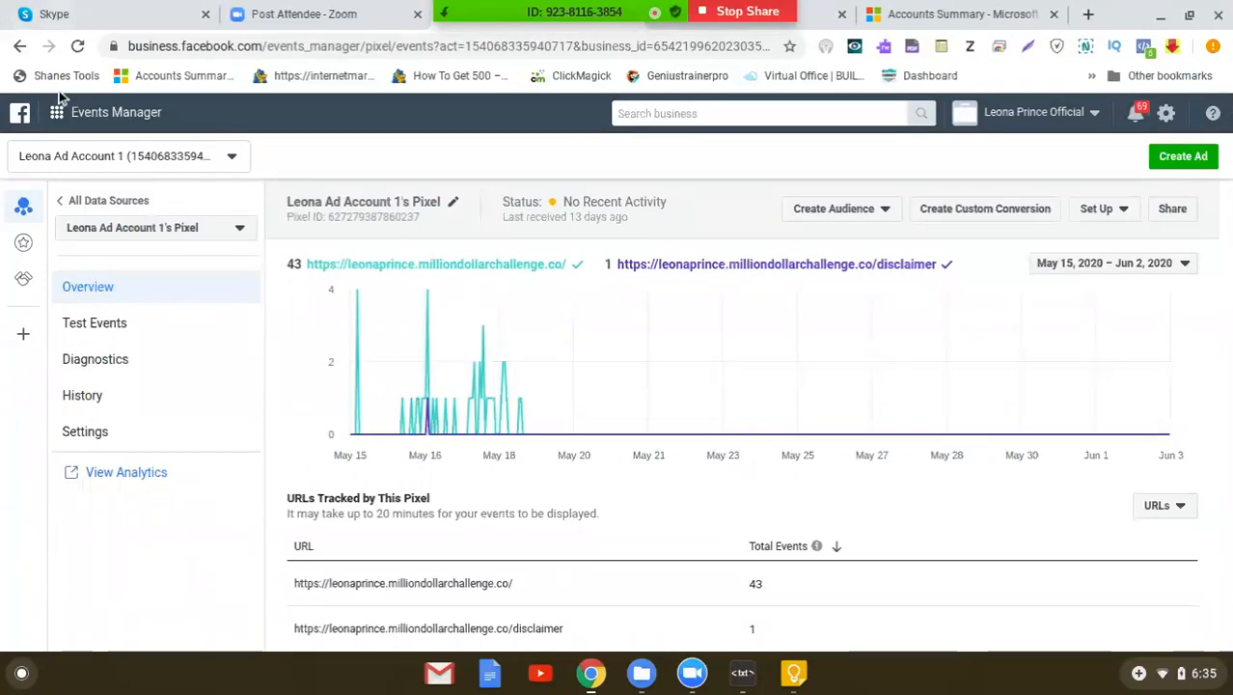
Go to the ad account's Audiences page and dismiss the notice about lookalikes using ad set locations.
click(101, 116)
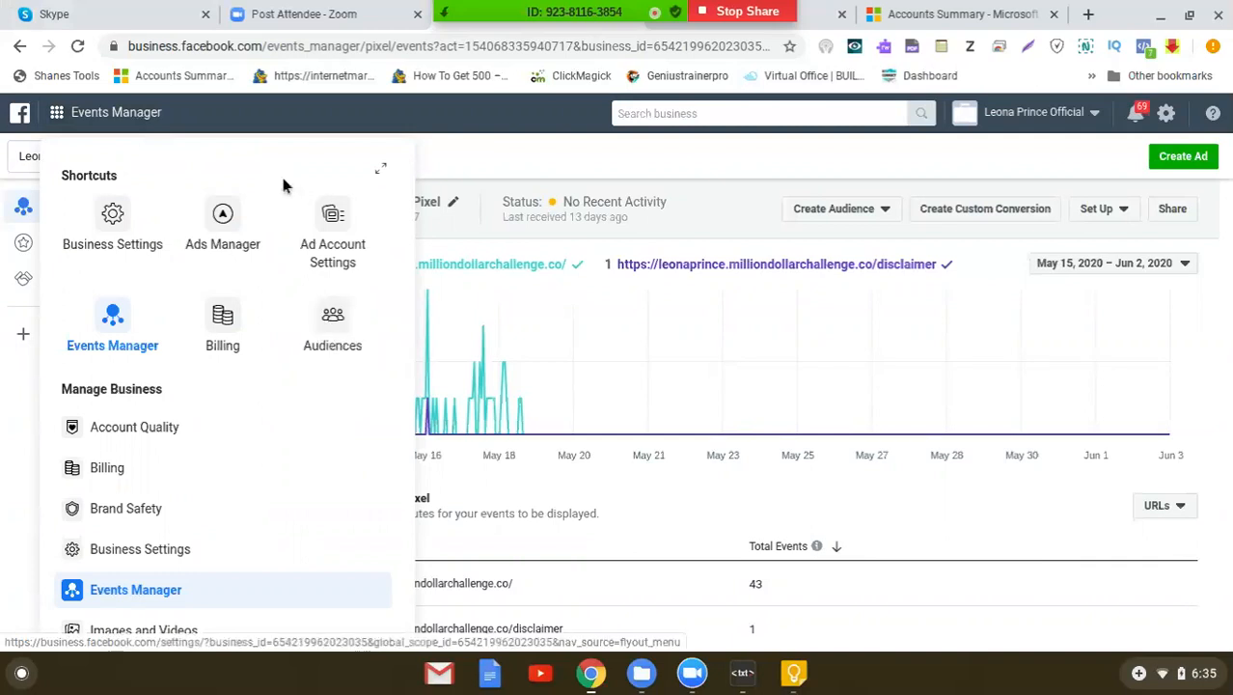
click(338, 326)
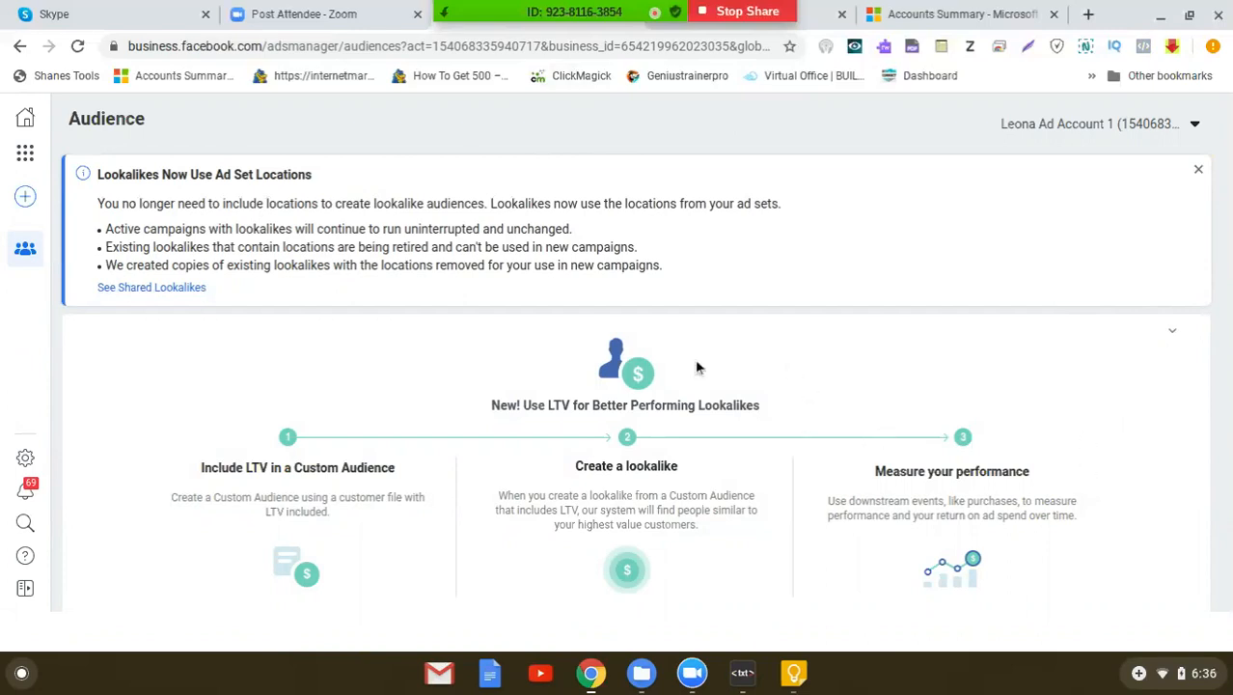
click(1200, 174)
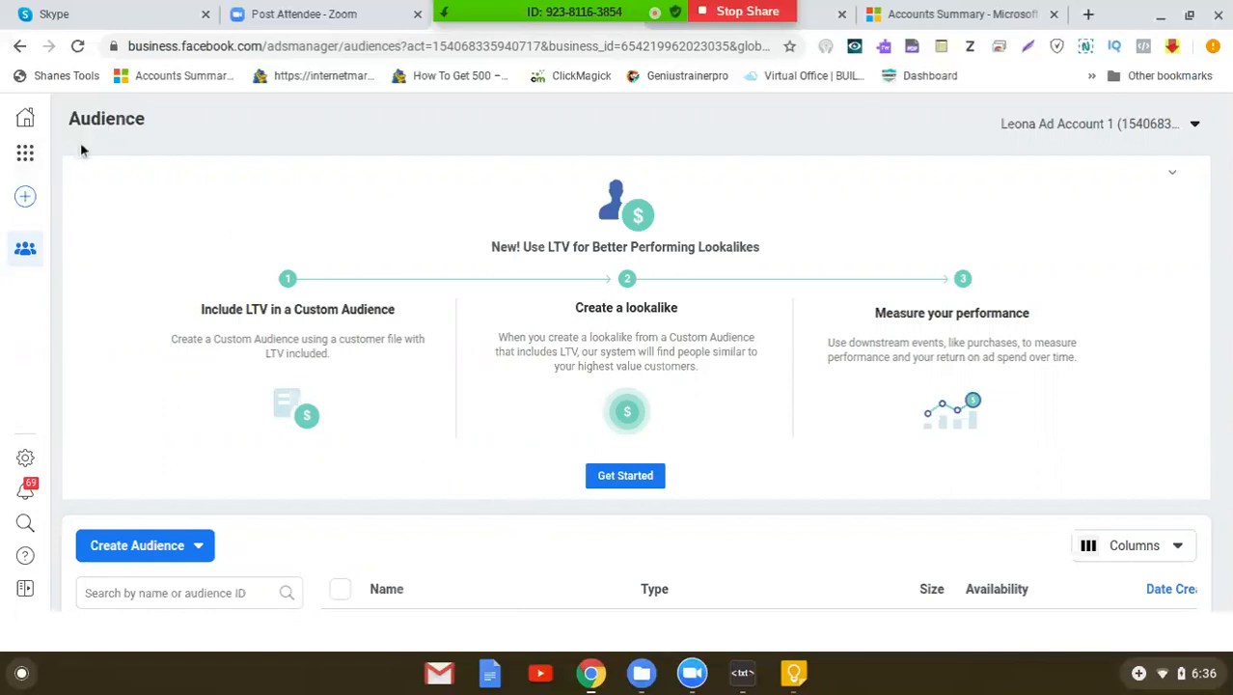
Reopen the Audiences page and check the new custom audience's type, size and availability in the audience list.
click(26, 155)
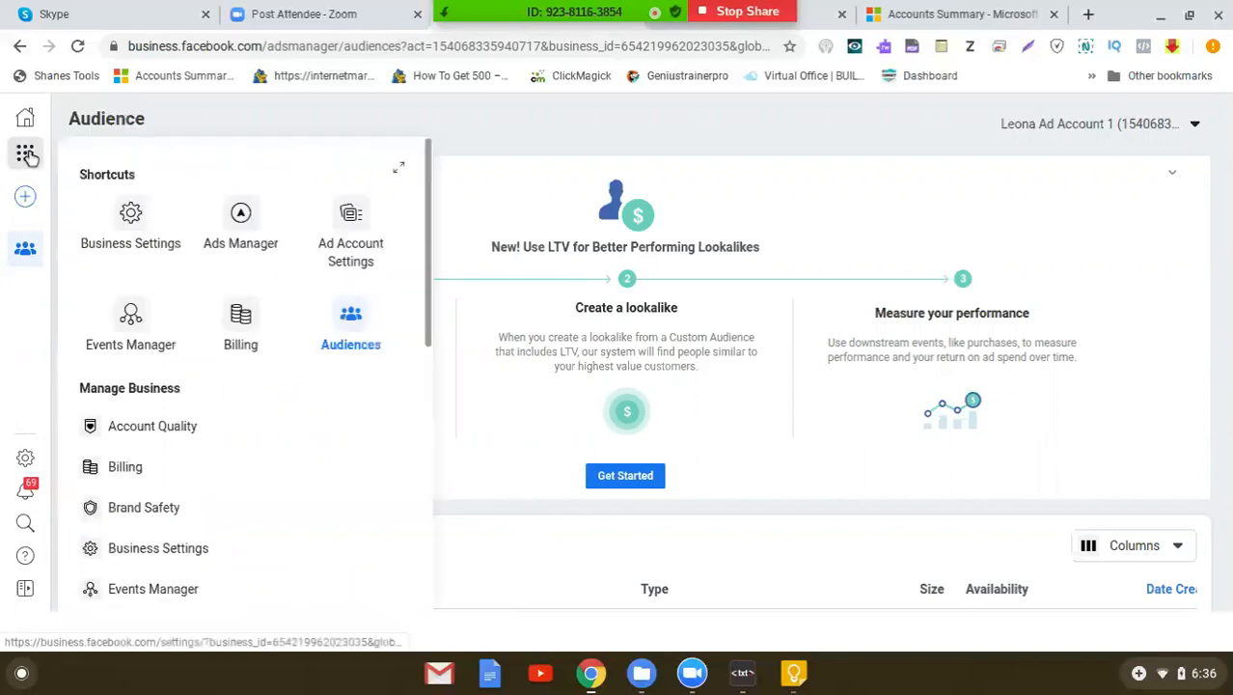
click(349, 321)
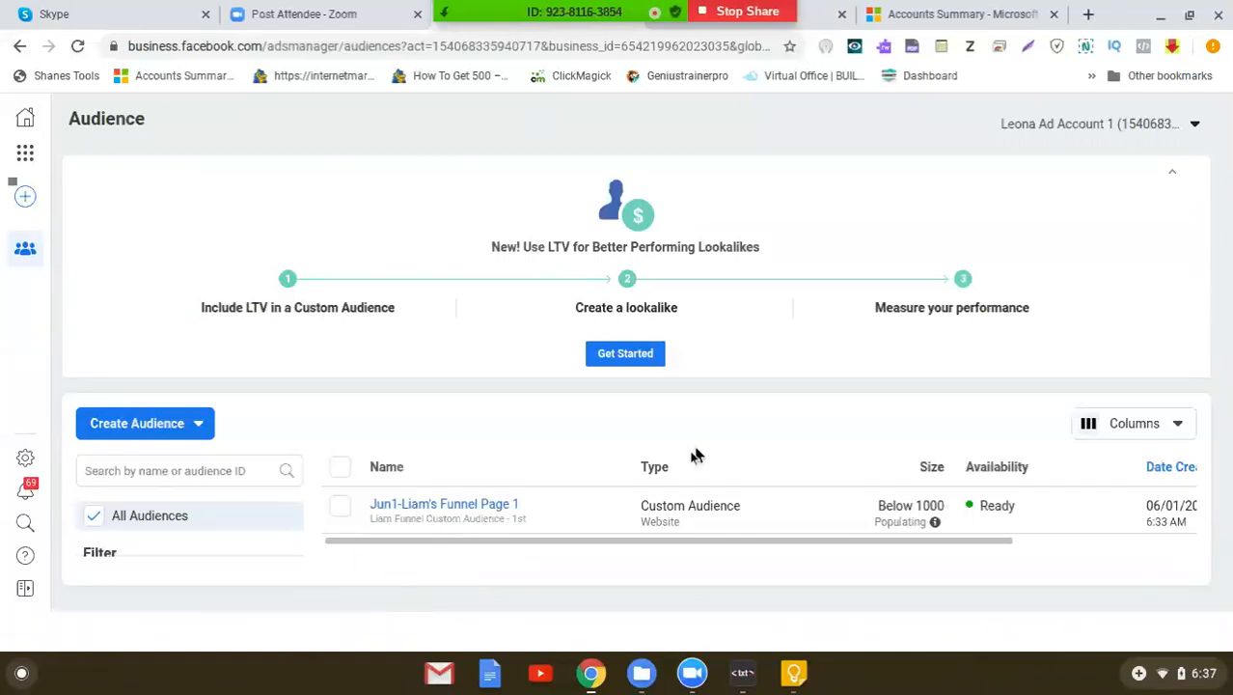
drag(680, 541, 597, 569)
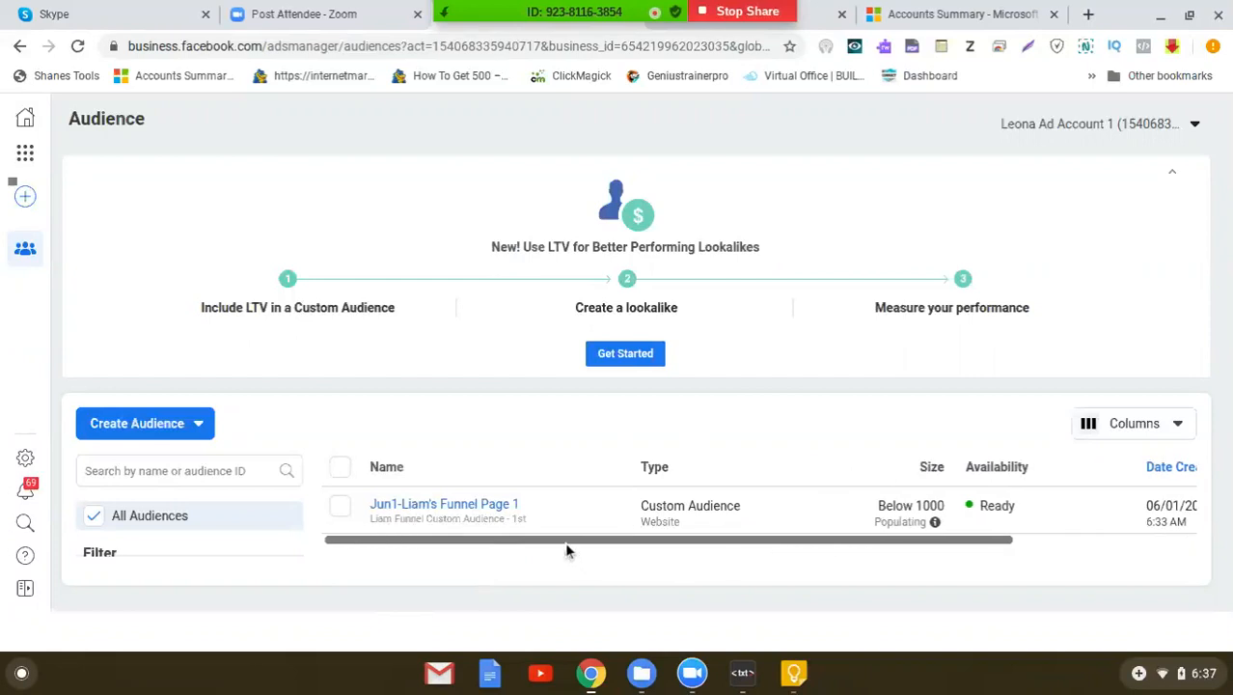
mouse_move(545, 547)
mouse_down()
mouse_move(746, 559)
mouse_move(494, 562)
mouse_move(536, 555)
mouse_up()
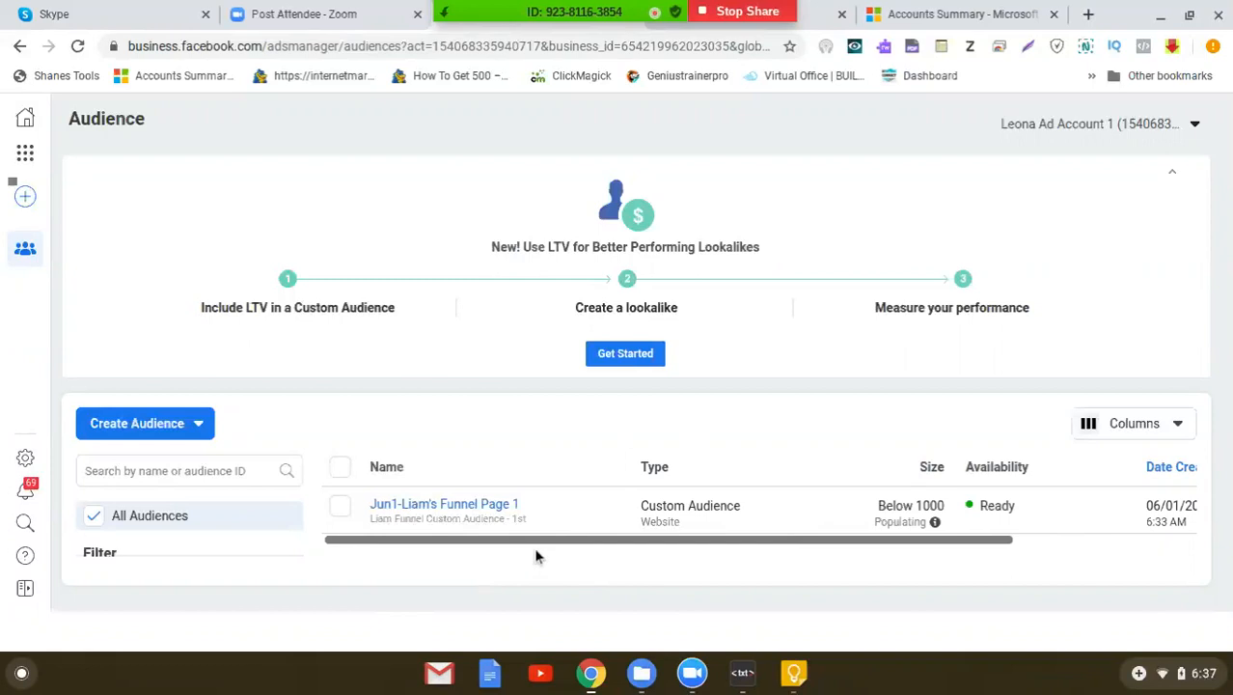